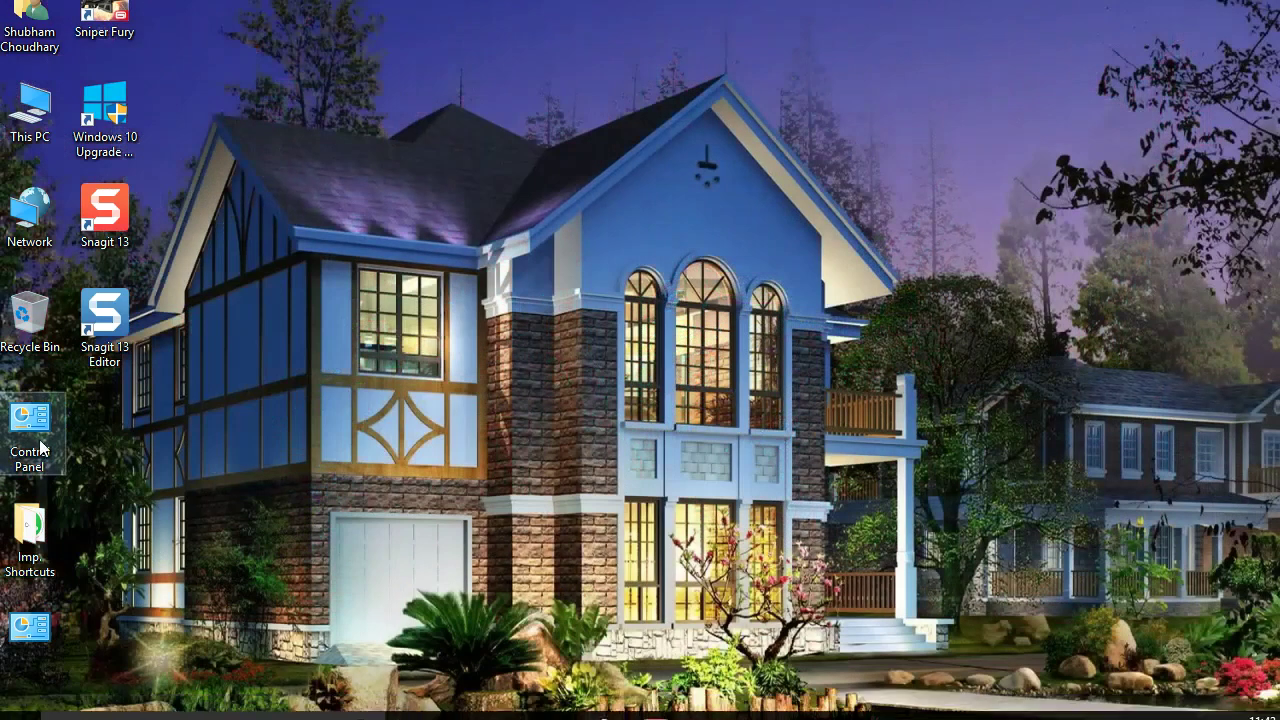
- Delete the Asphalt 8: Airborne web credential in Credential Manager, then close Control Panel
double_click(30, 430)
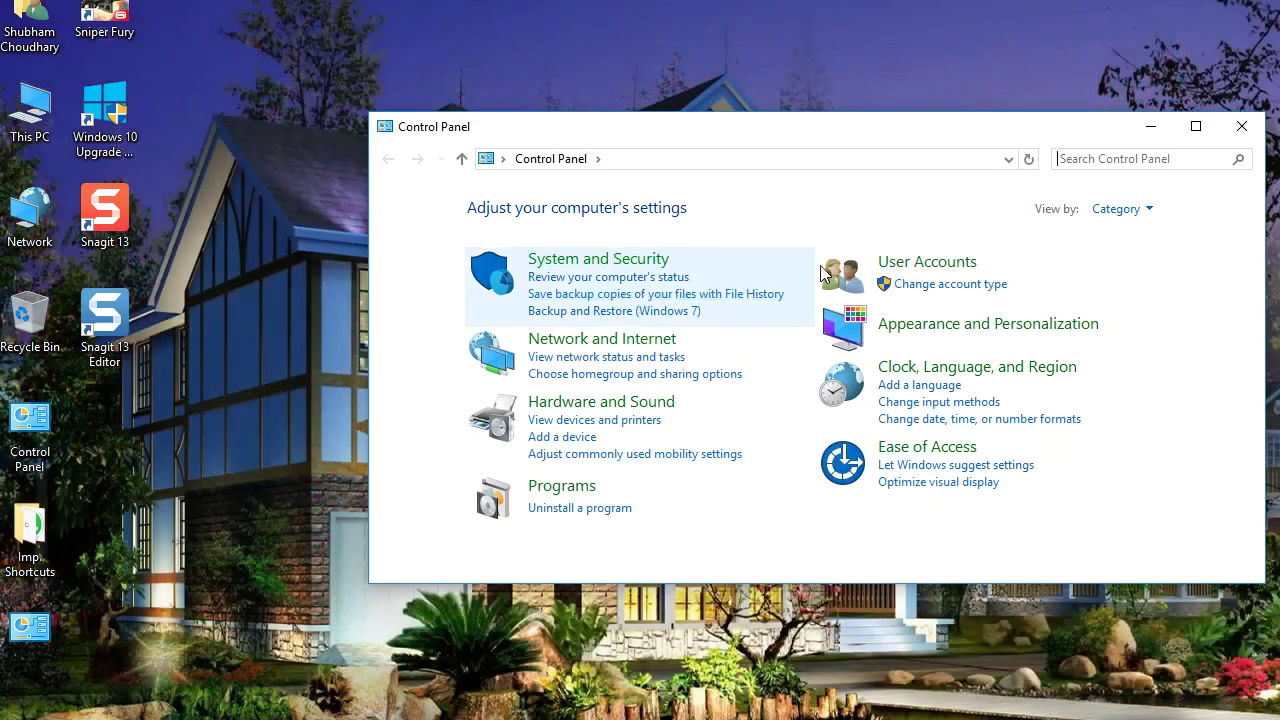
click(935, 268)
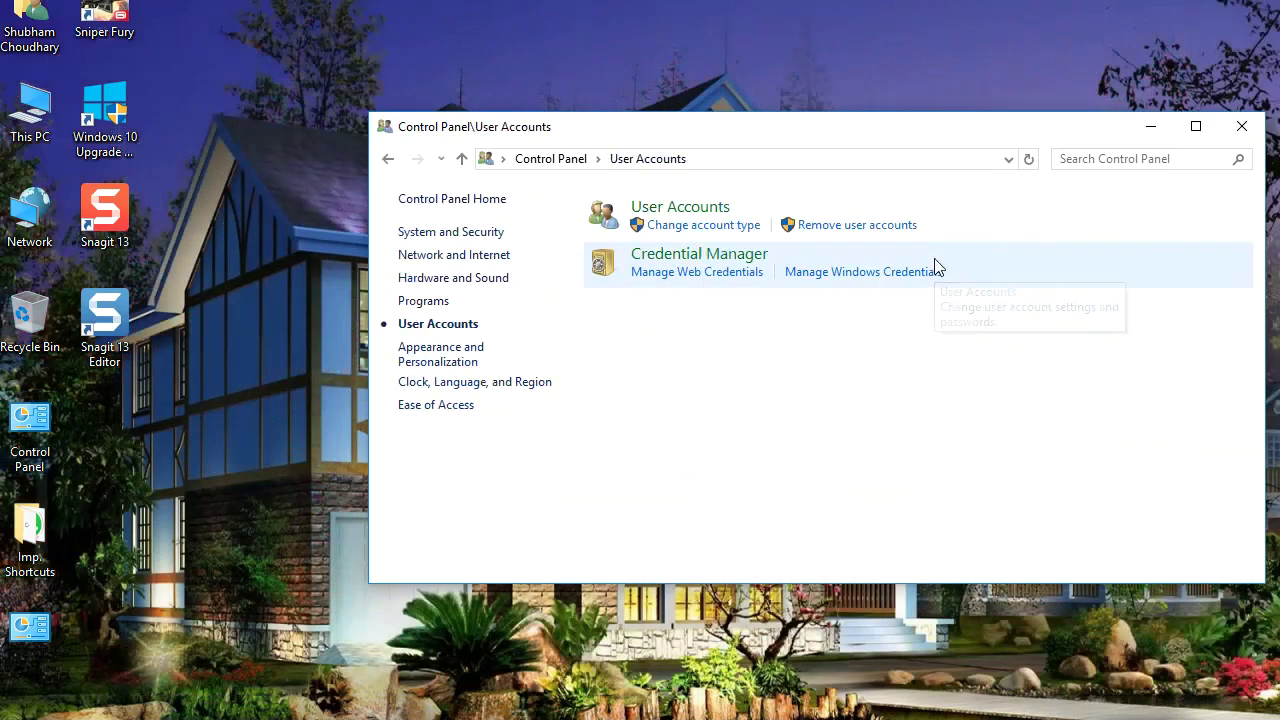
click(694, 262)
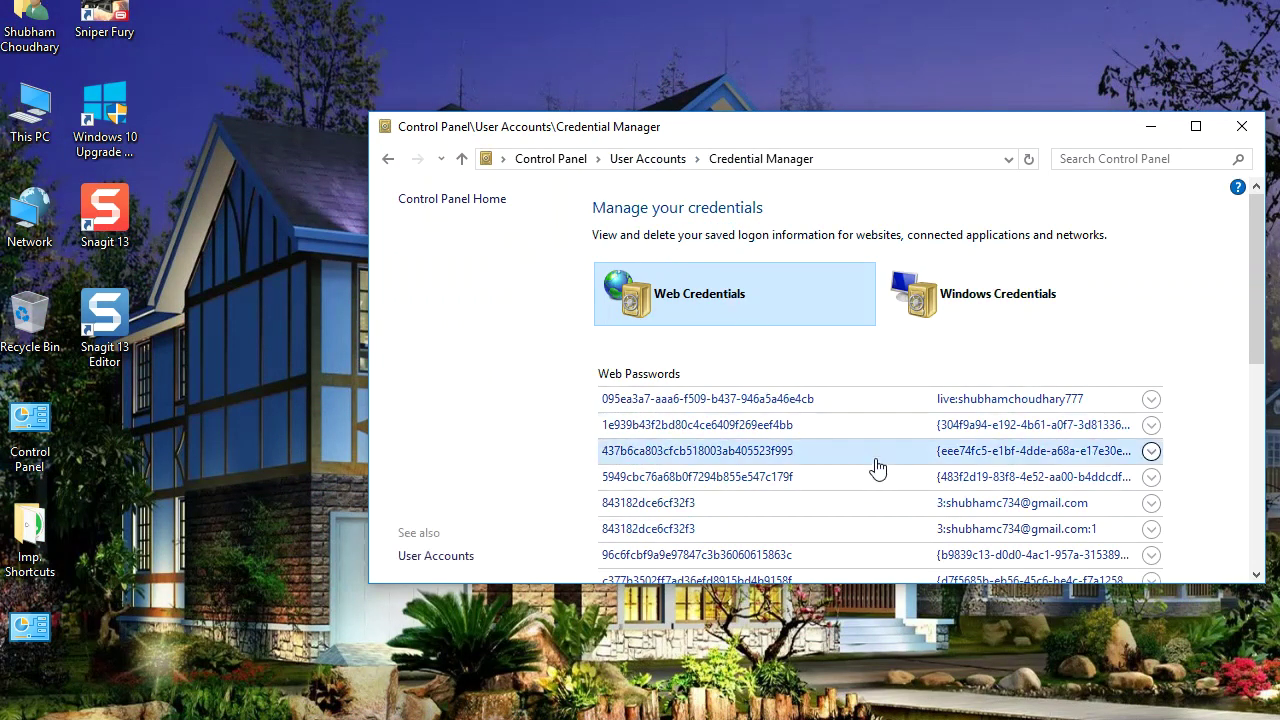
scroll(871, 460, down, 2)
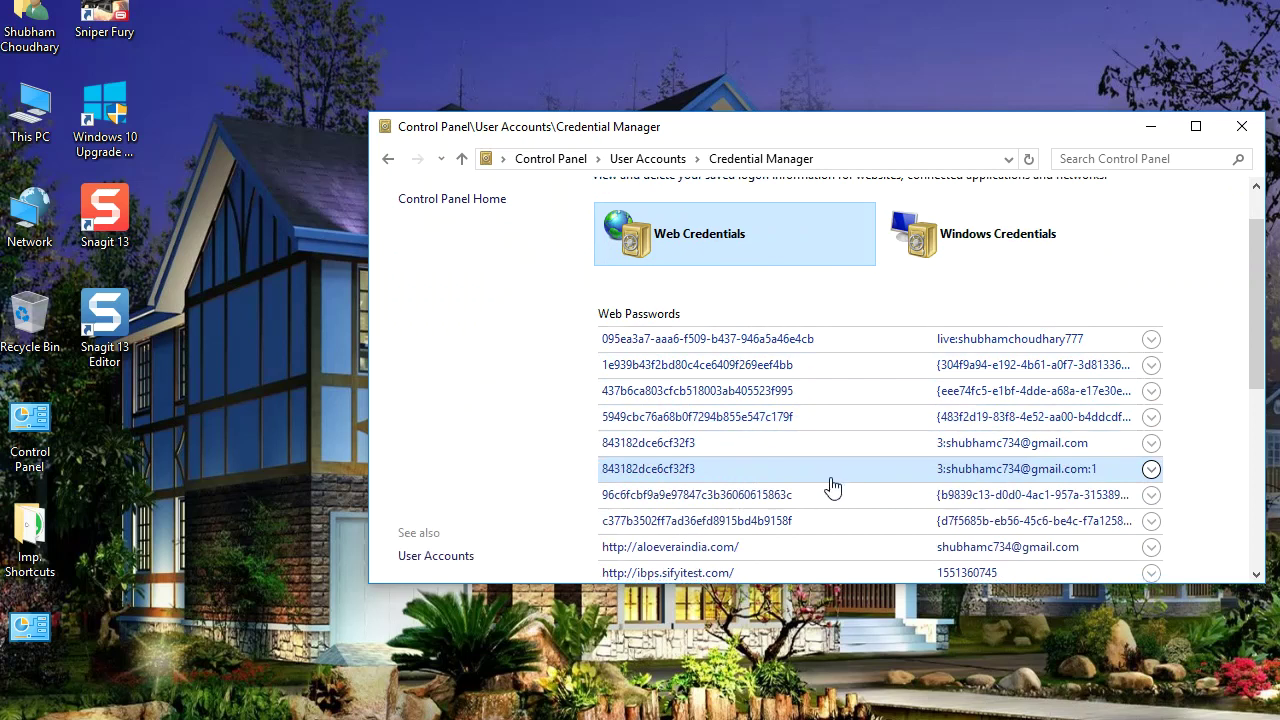
click(842, 495)
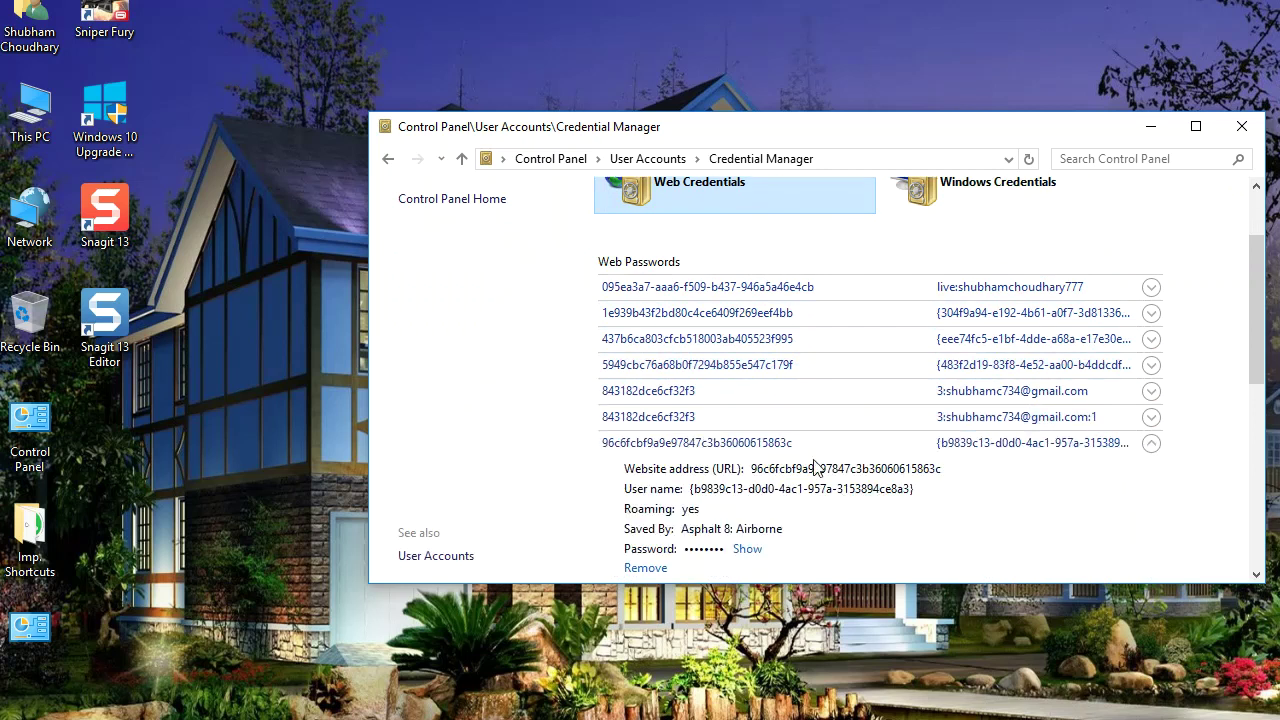
click(659, 570)
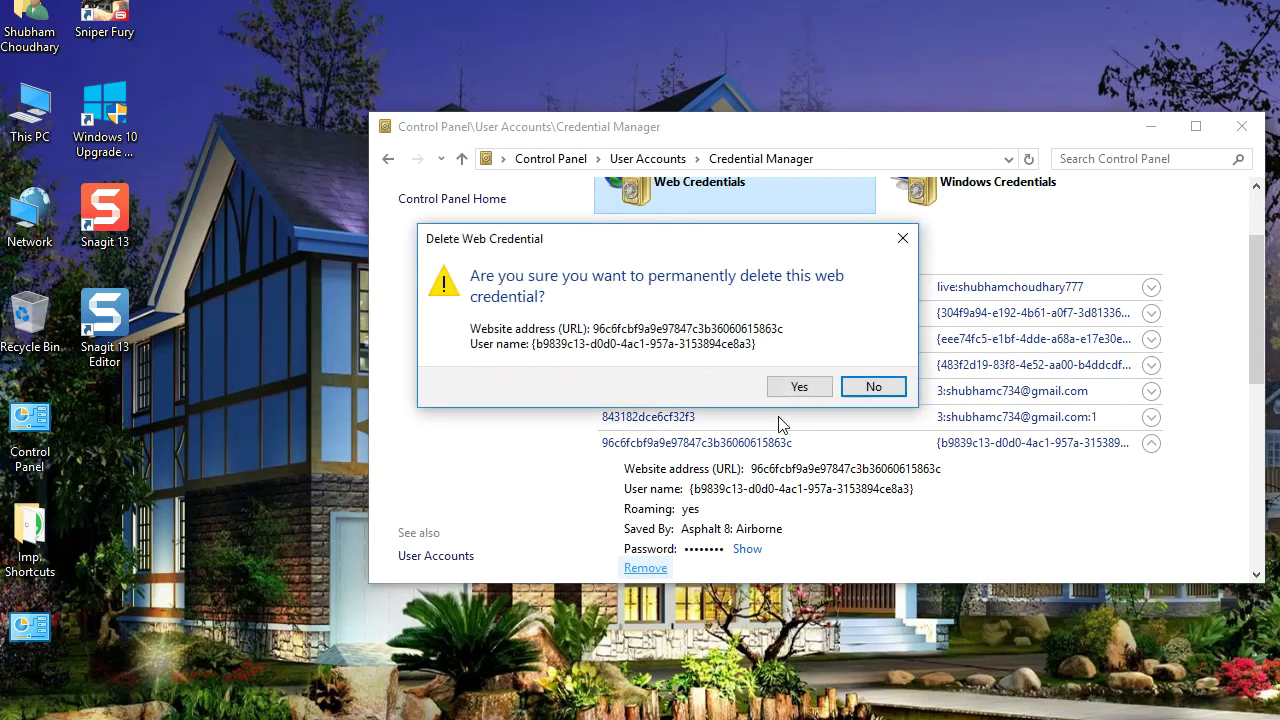
click(803, 385)
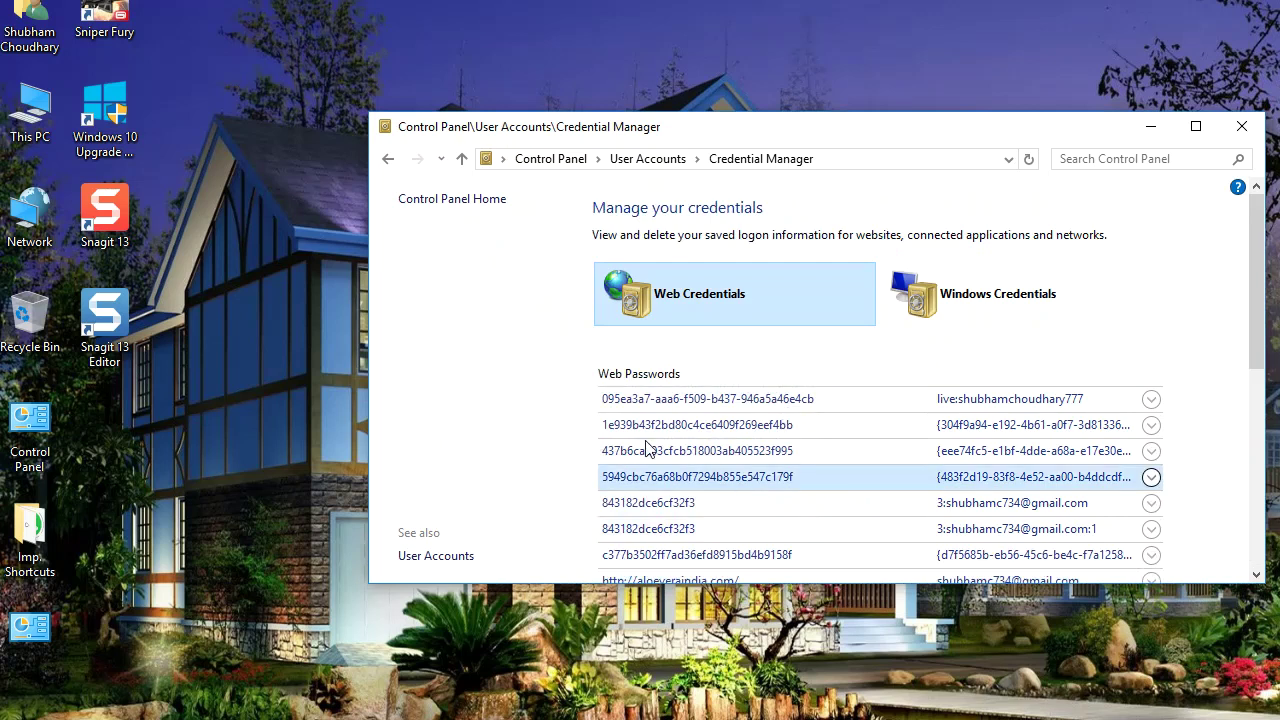
click(1241, 126)
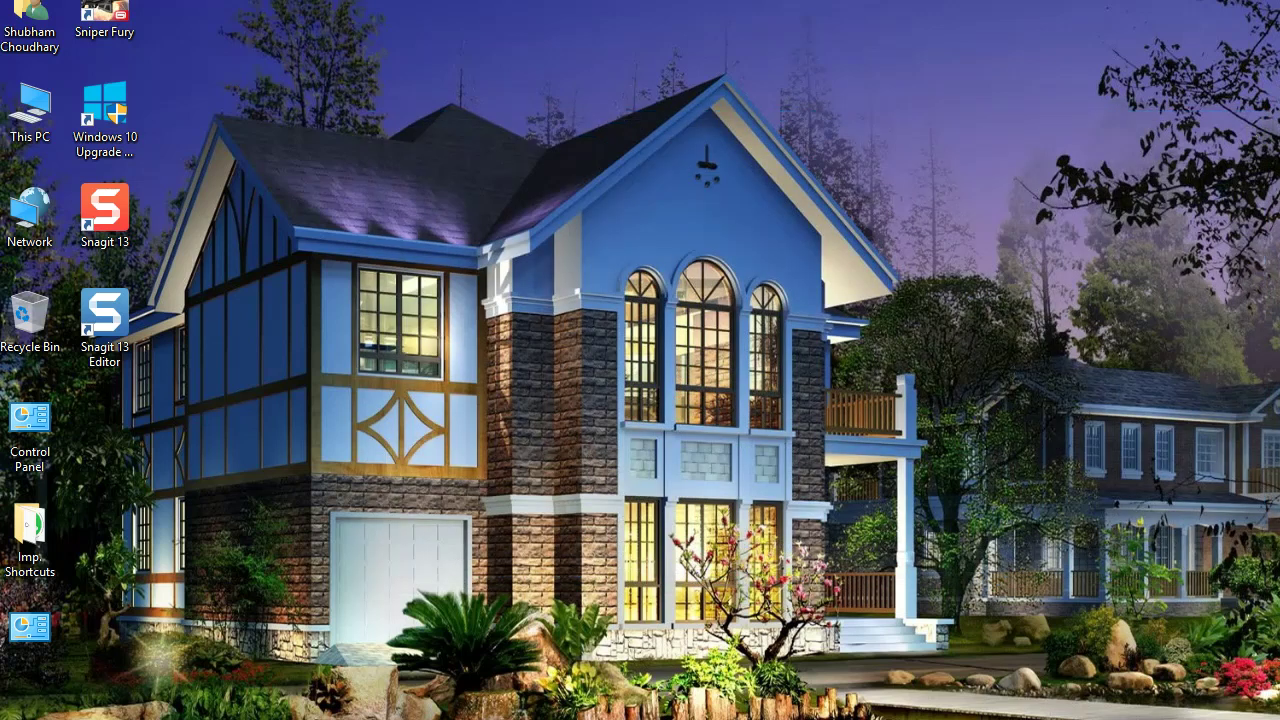
- Open the C: drive in File Explorer and turn on hidden items and file name extensions
mouse_move(410, 714)
click(513, 711)
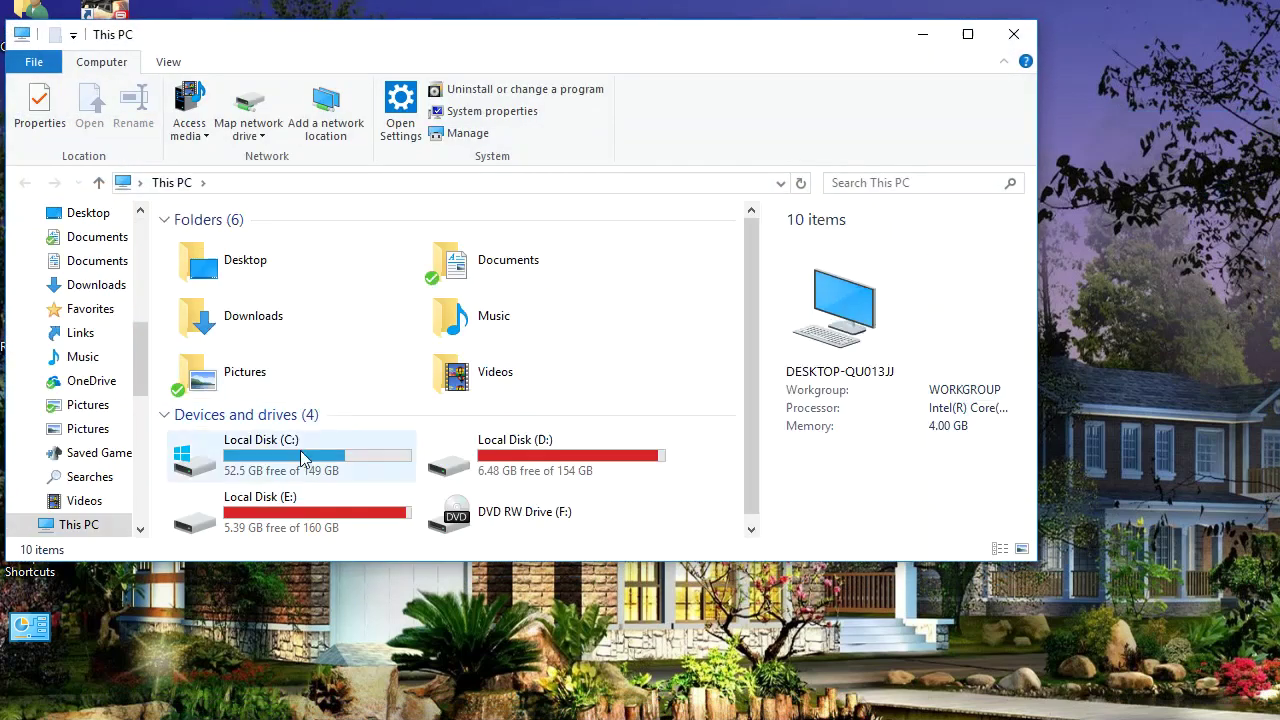
double_click(300, 455)
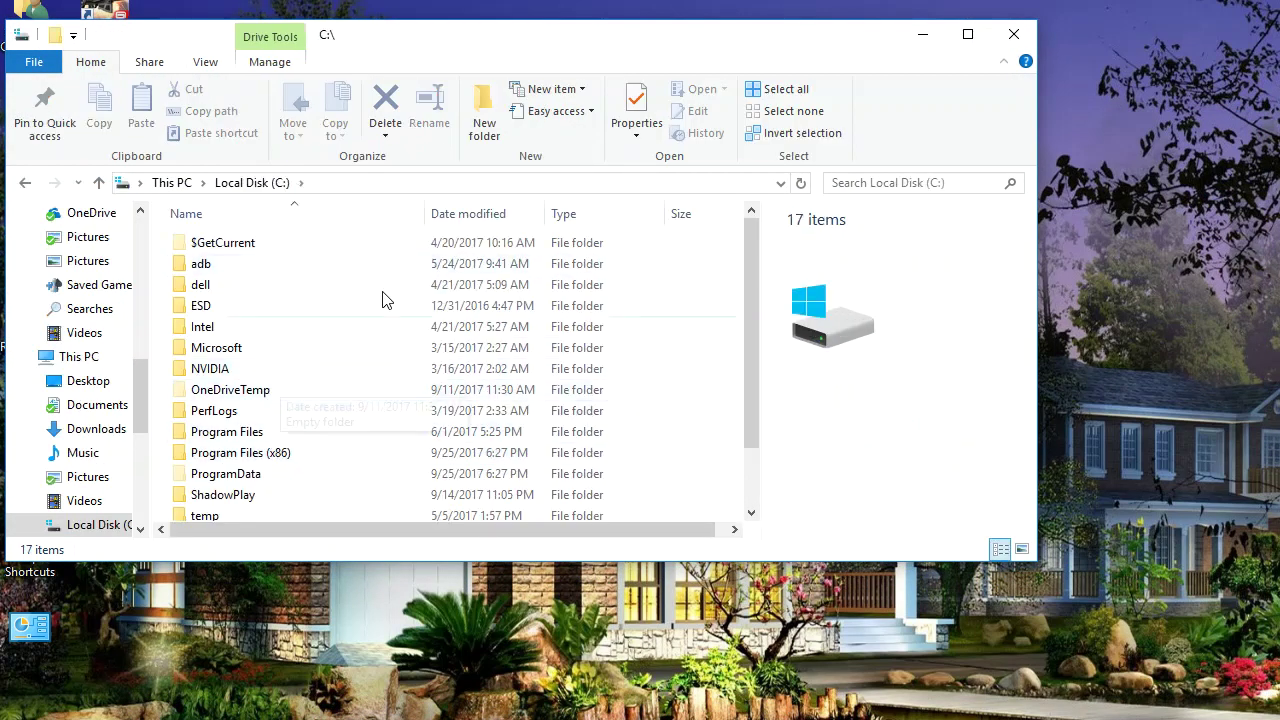
click(206, 63)
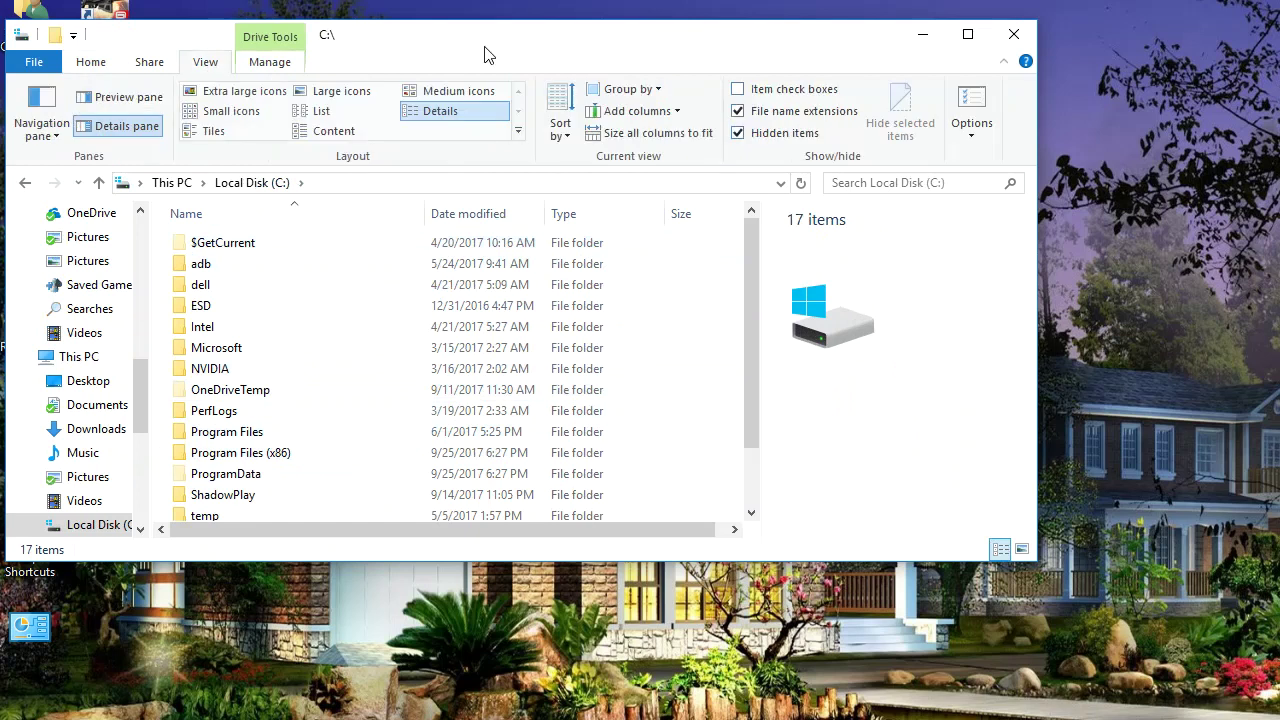
click(738, 130)
click(738, 134)
click(737, 111)
click(737, 133)
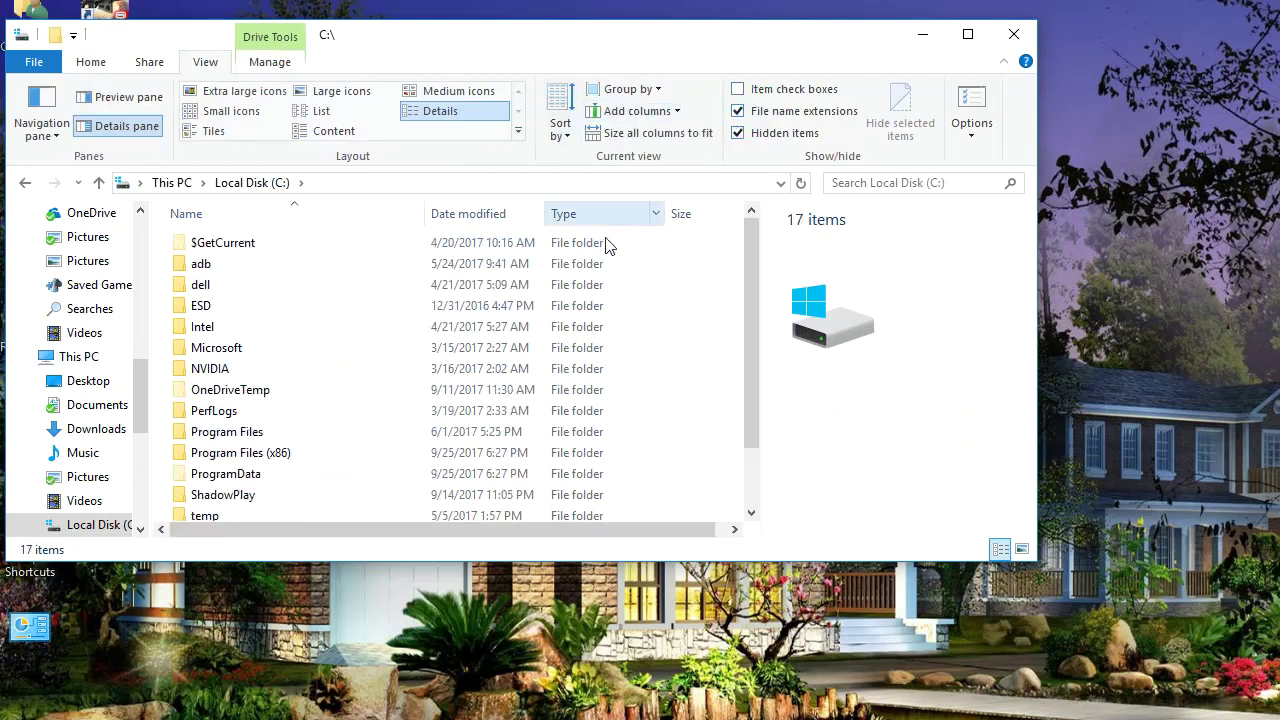
- Open the Packages folder under Users > profile > AppData > Local
scroll(280, 482, down, 1)
double_click(257, 471)
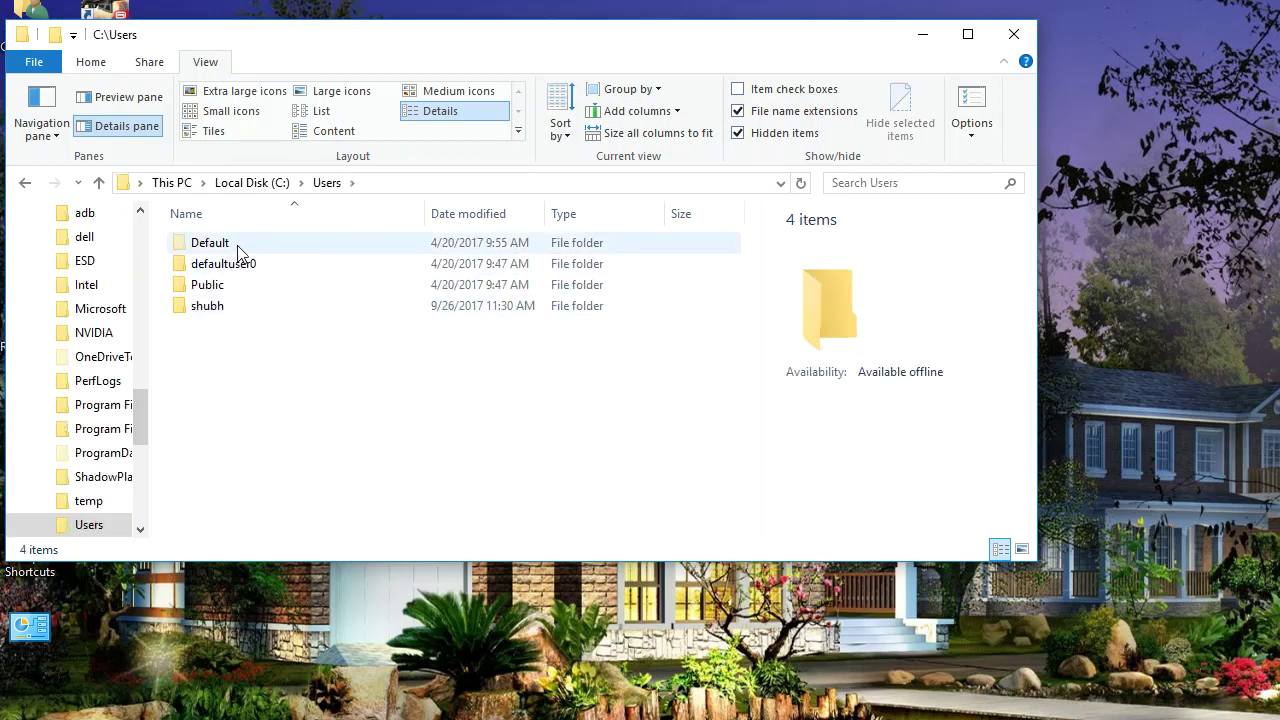
double_click(241, 307)
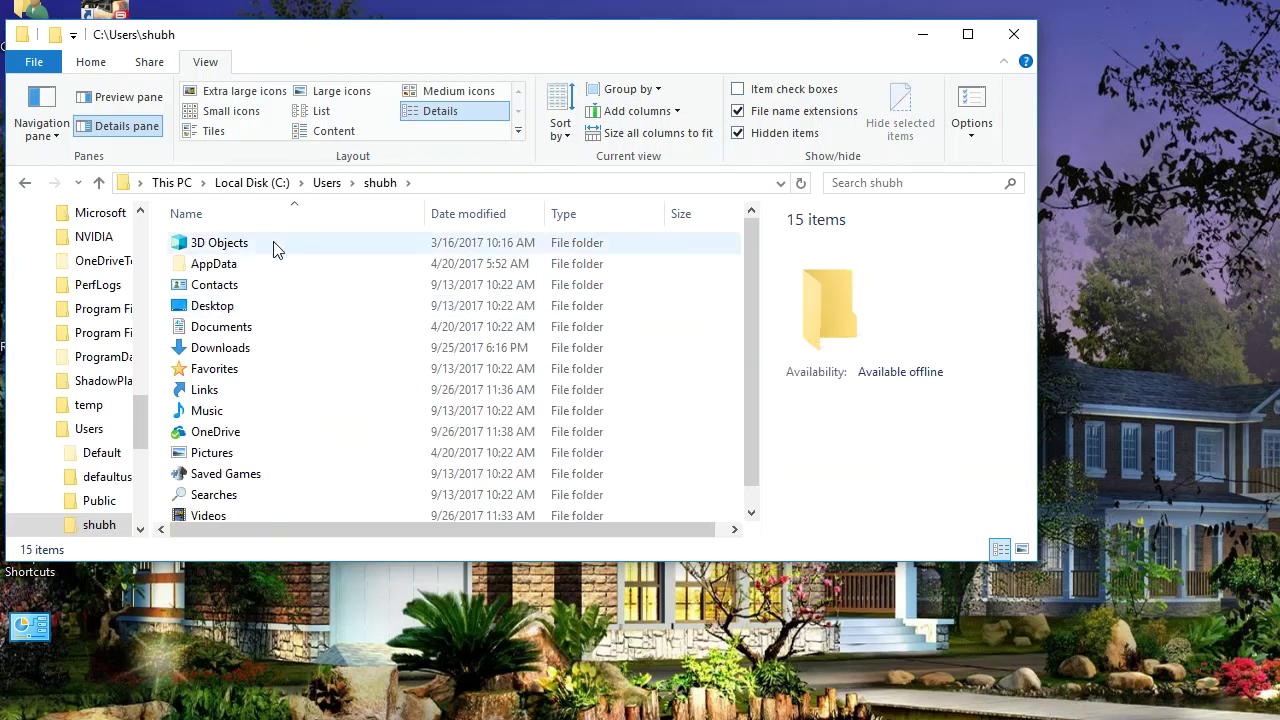
double_click(257, 265)
double_click(248, 245)
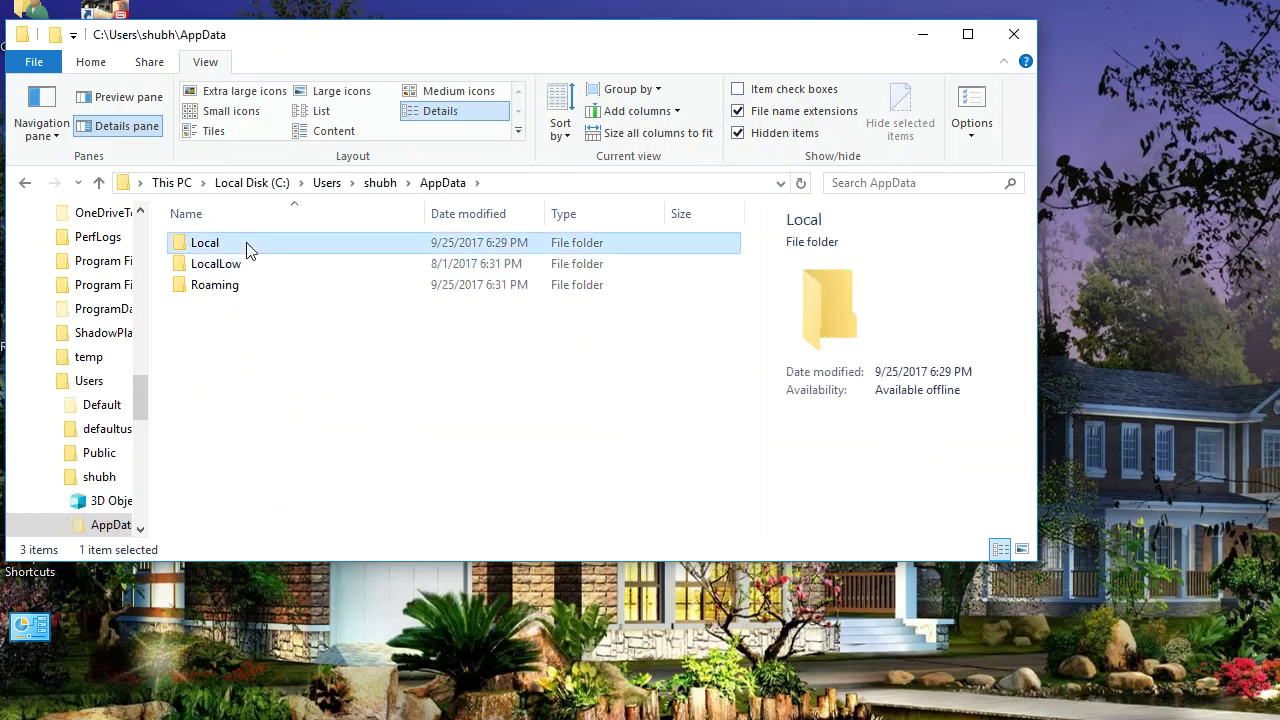
scroll(325, 350, down, 3)
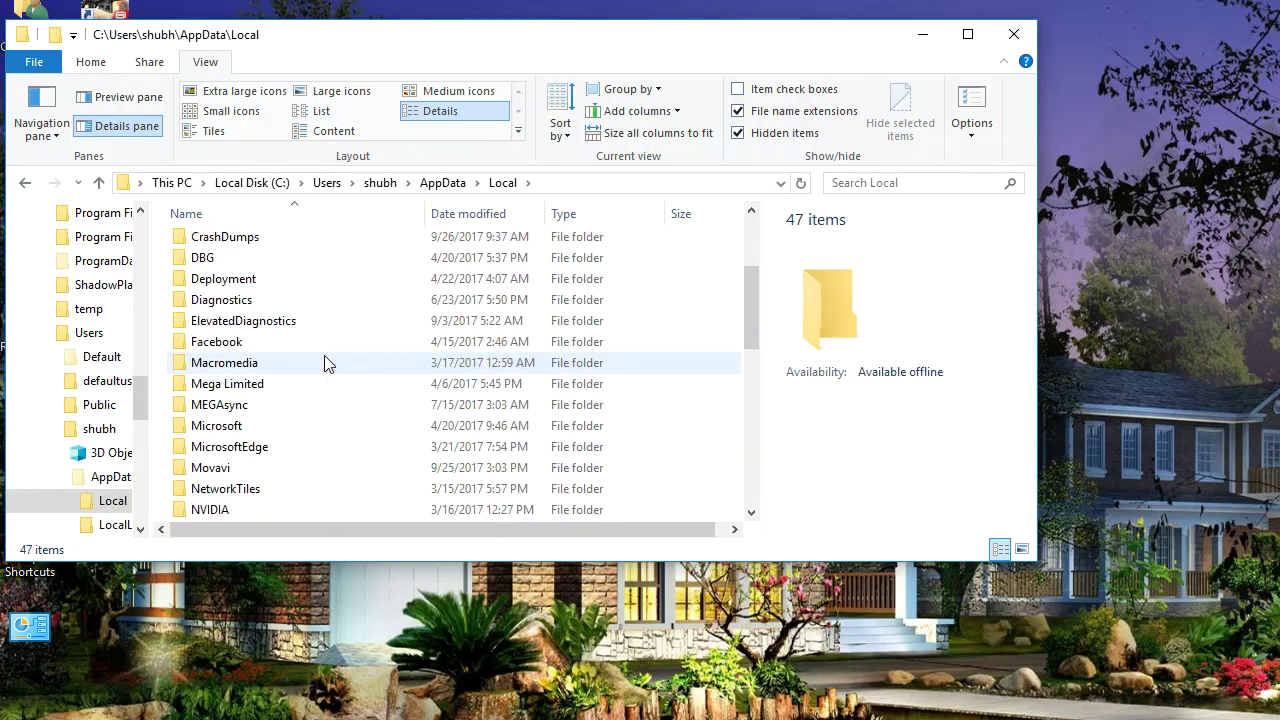
scroll(325, 363, down, 3)
click(268, 386)
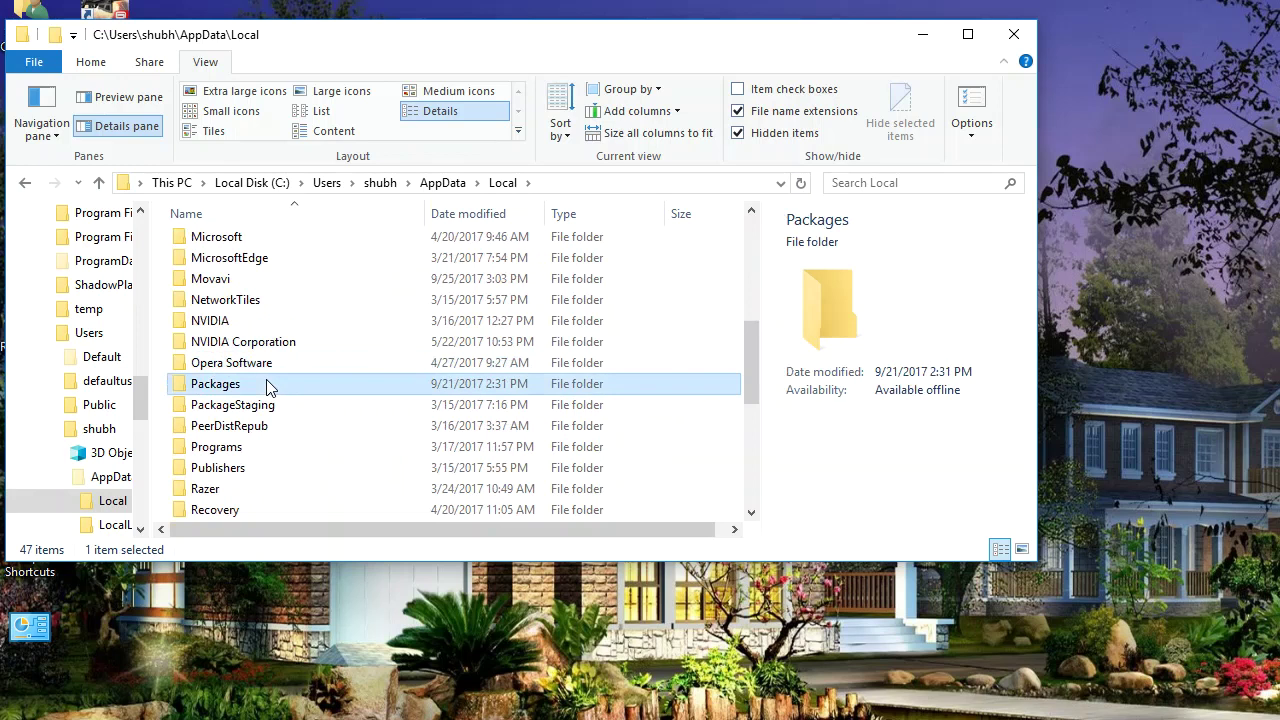
double_click(268, 386)
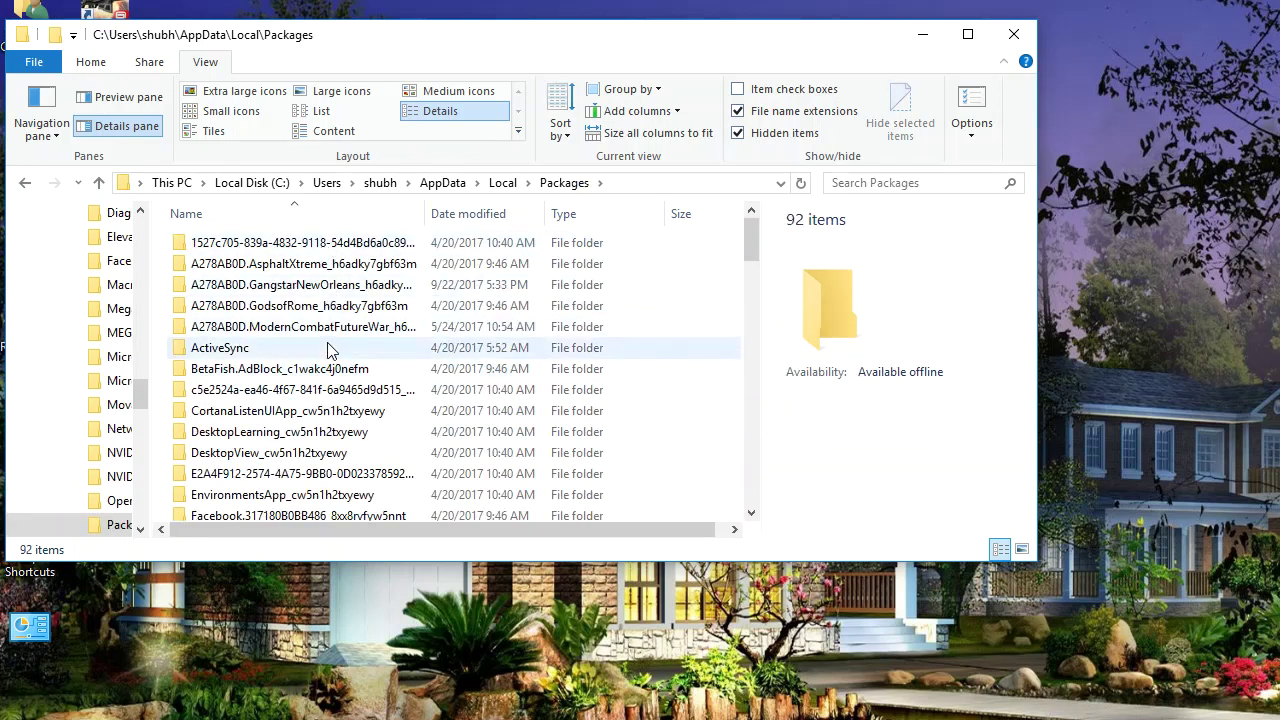
scroll(333, 470, down, 2)
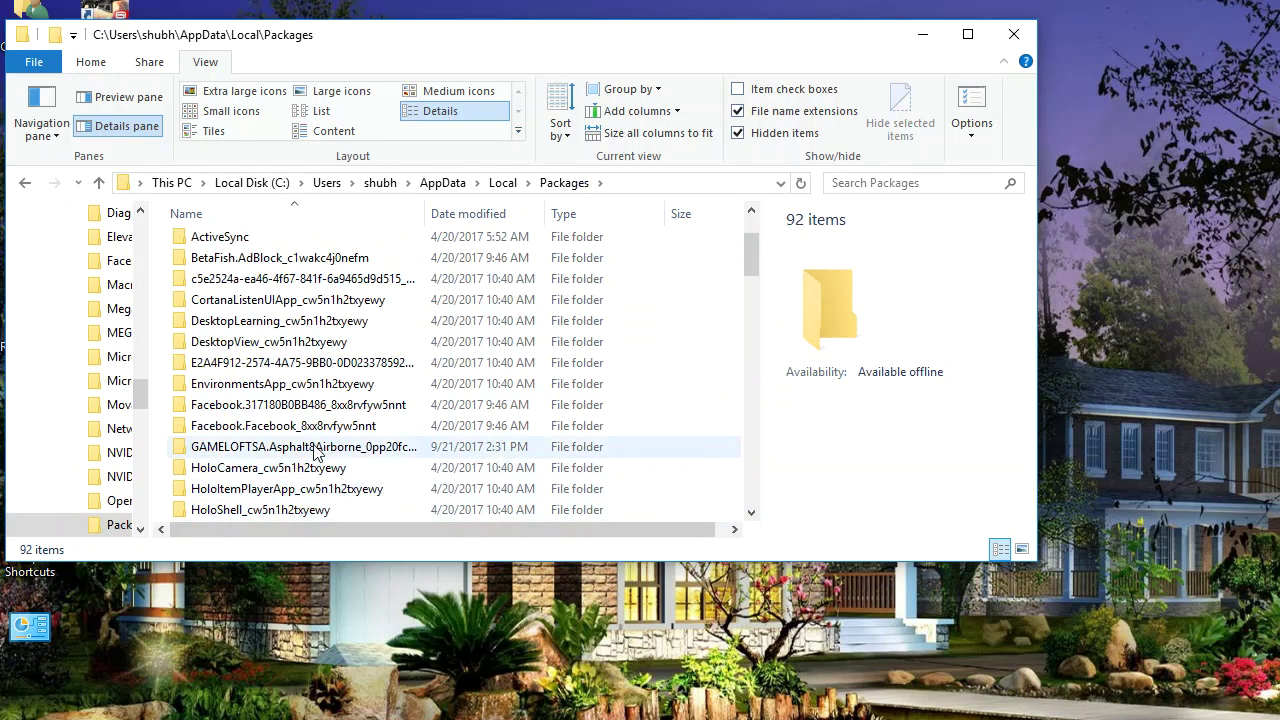
- Permanently delete the GAMELOFTSA.Asphalt8Airborne folder, approving every prompt, then close Explorer
click(317, 452)
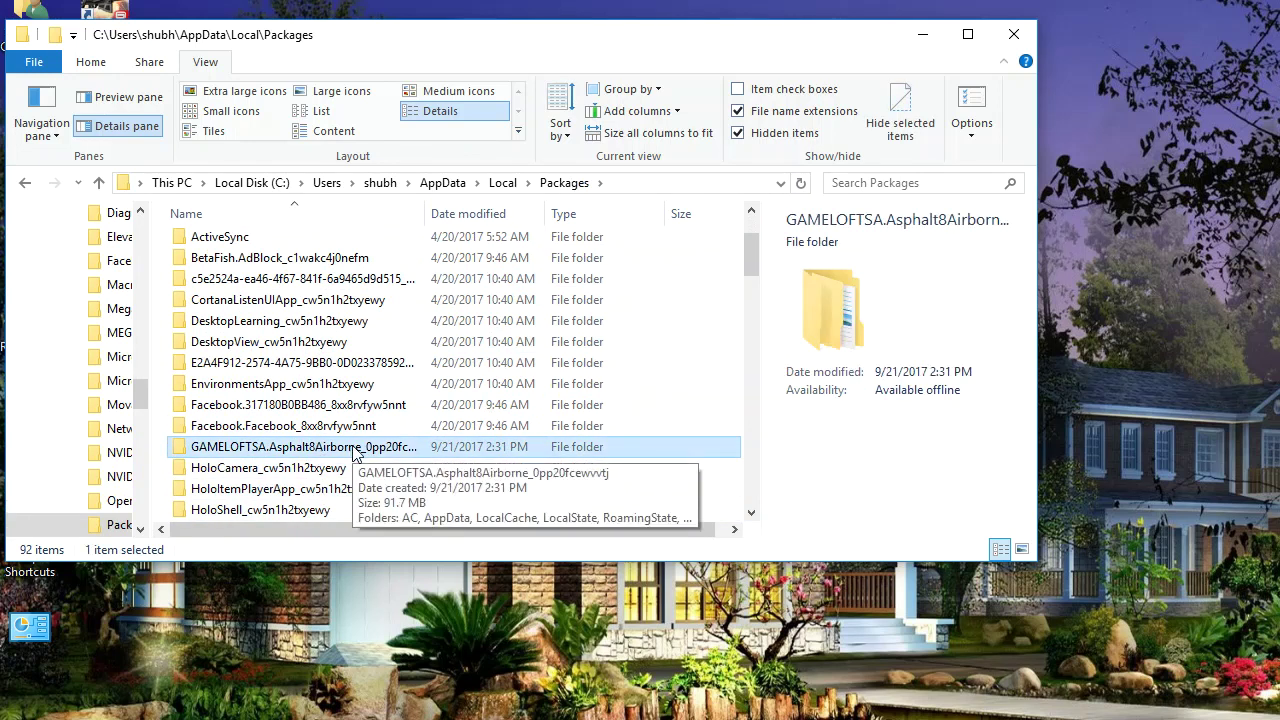
key(shift+Delete)
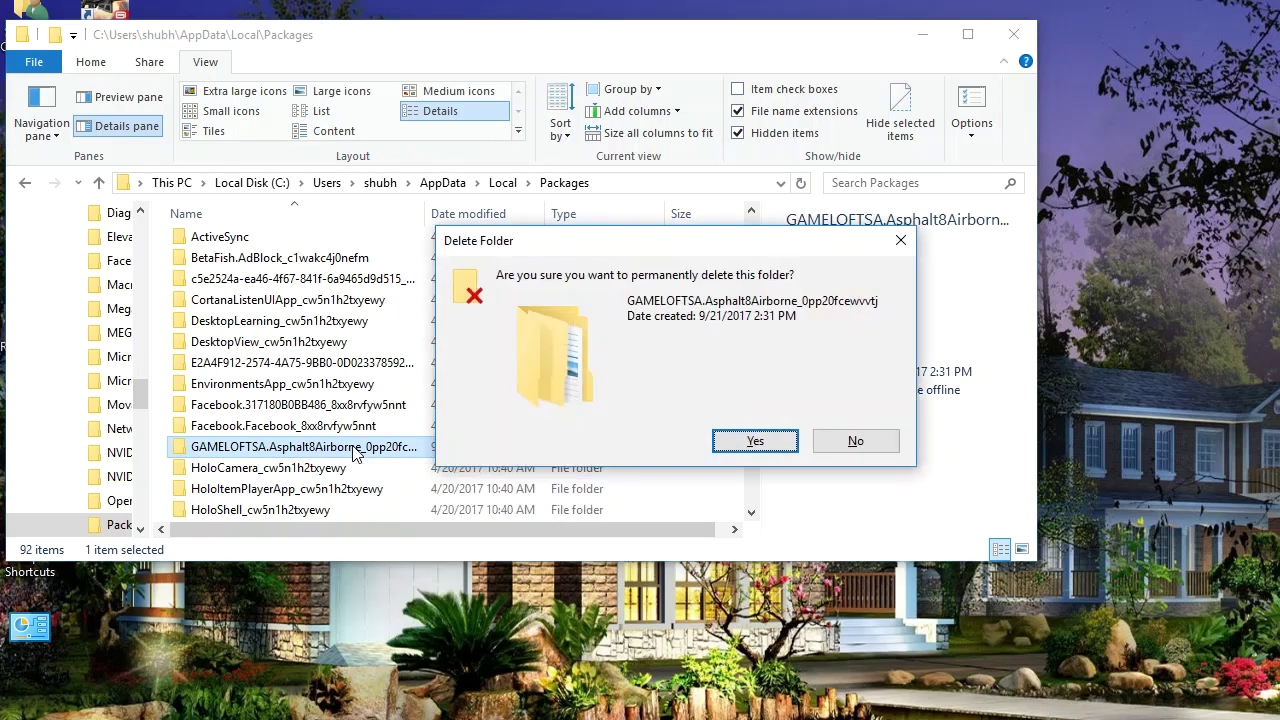
key(Return)
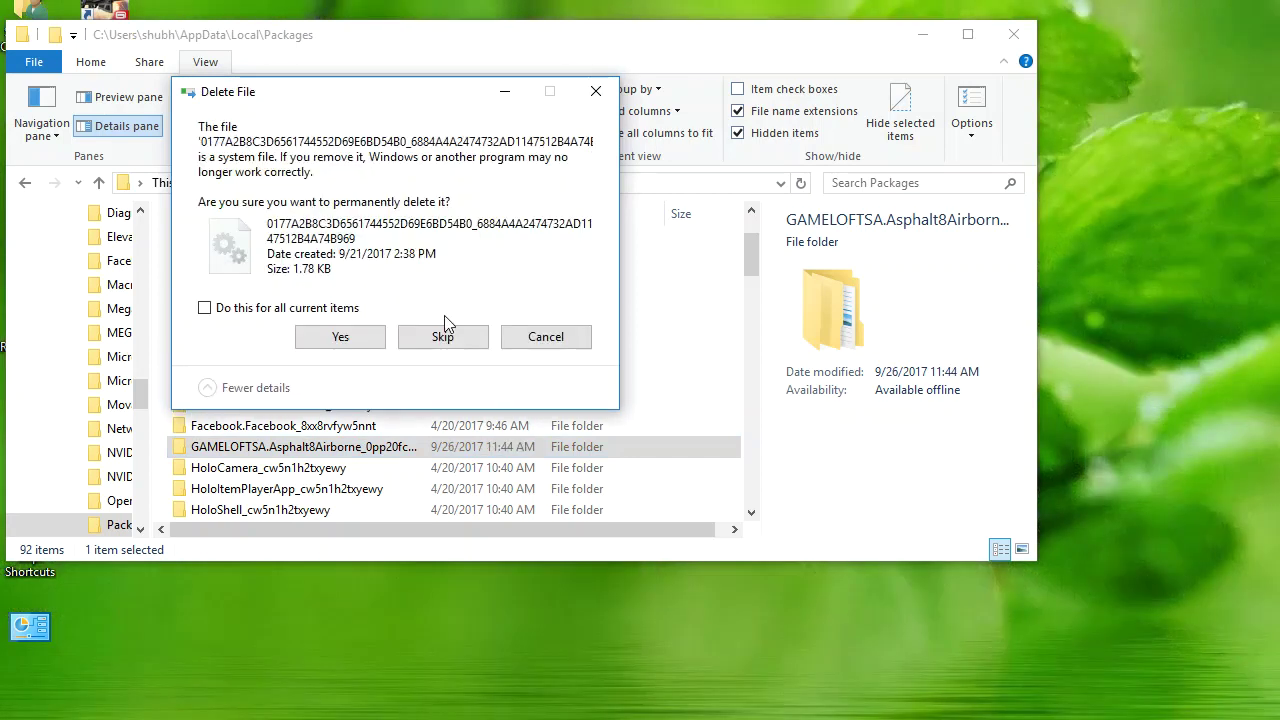
click(205, 309)
click(340, 336)
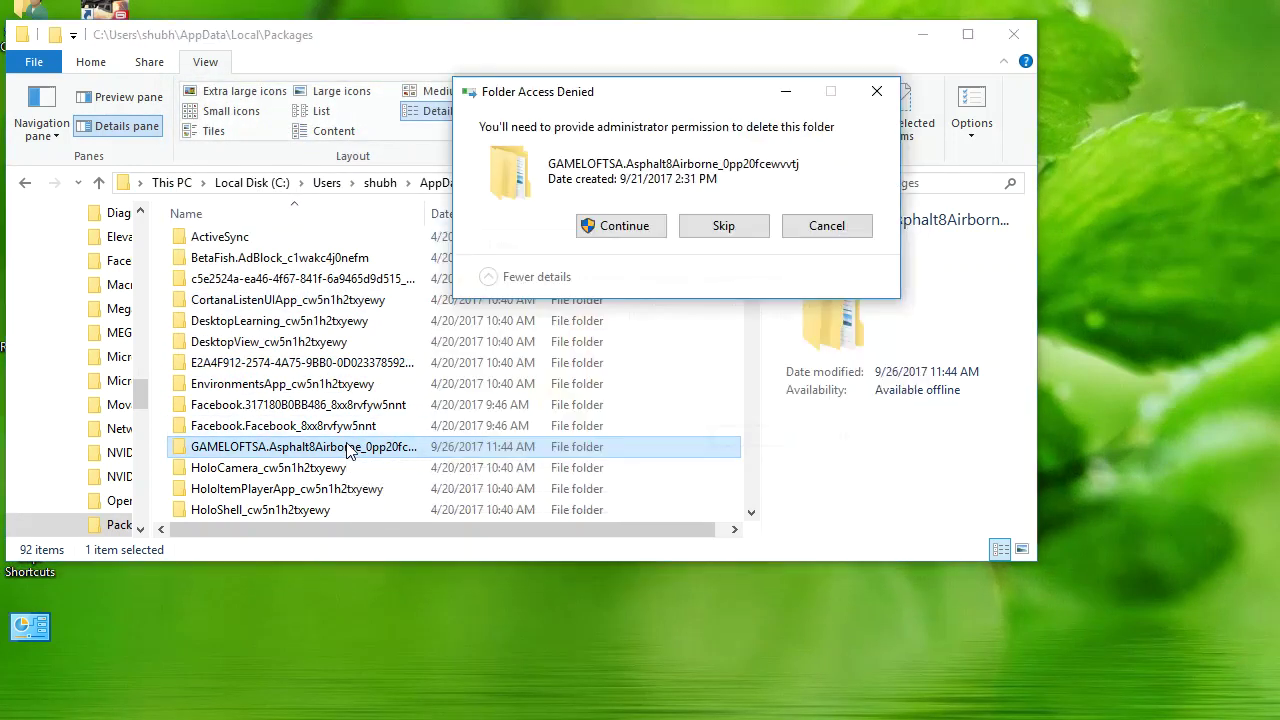
click(610, 226)
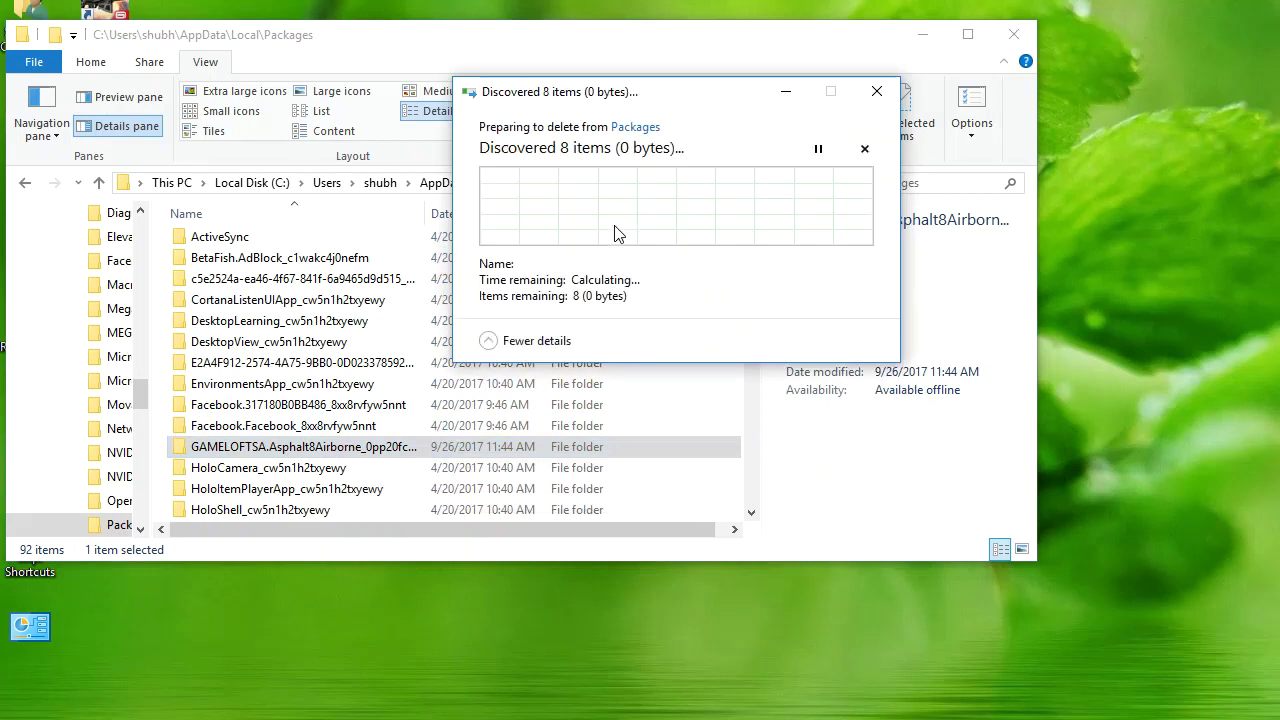
click(768, 280)
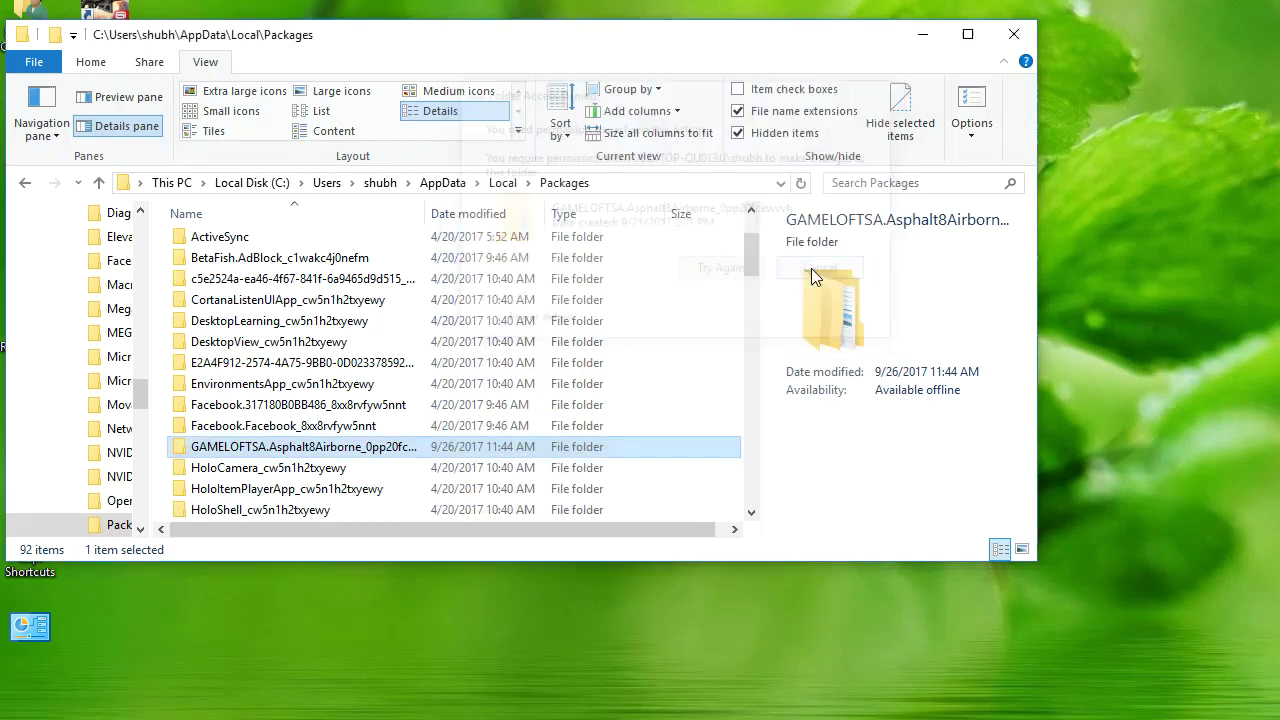
click(1024, 37)
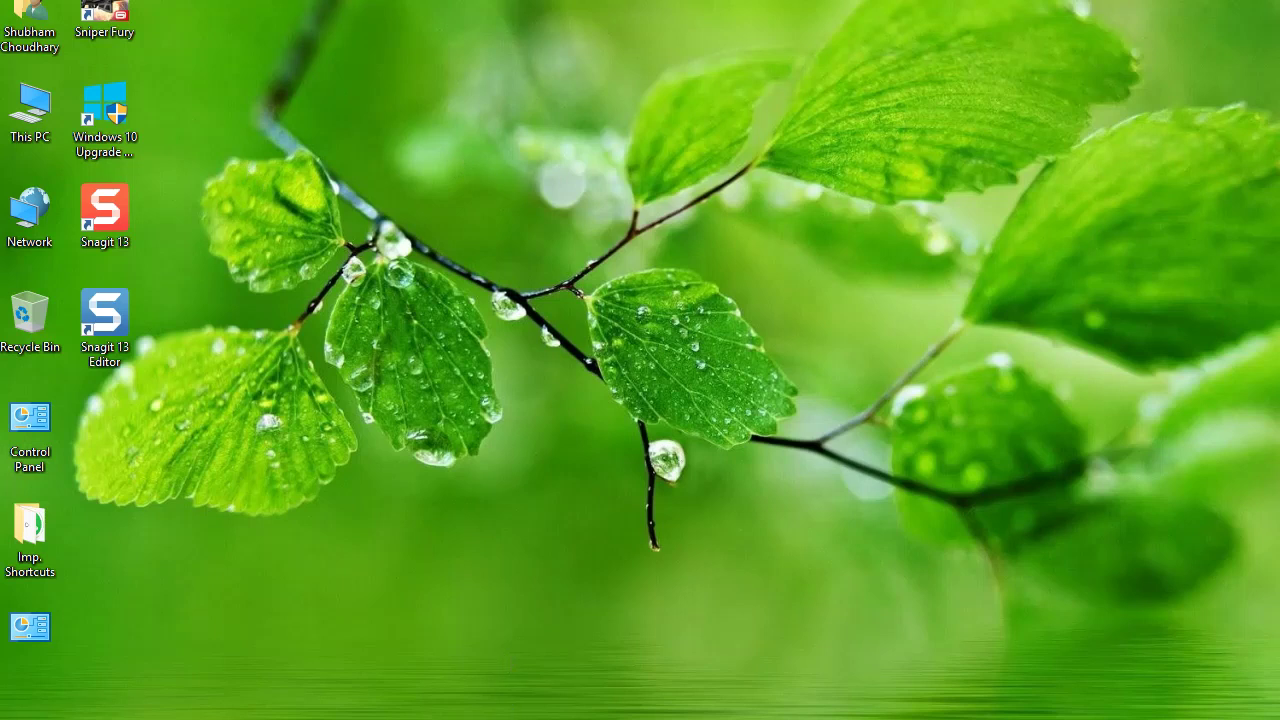
- Open 'Manage my Microsoft account' from Settings > Accounts > Your info
click(16, 710)
click(17, 622)
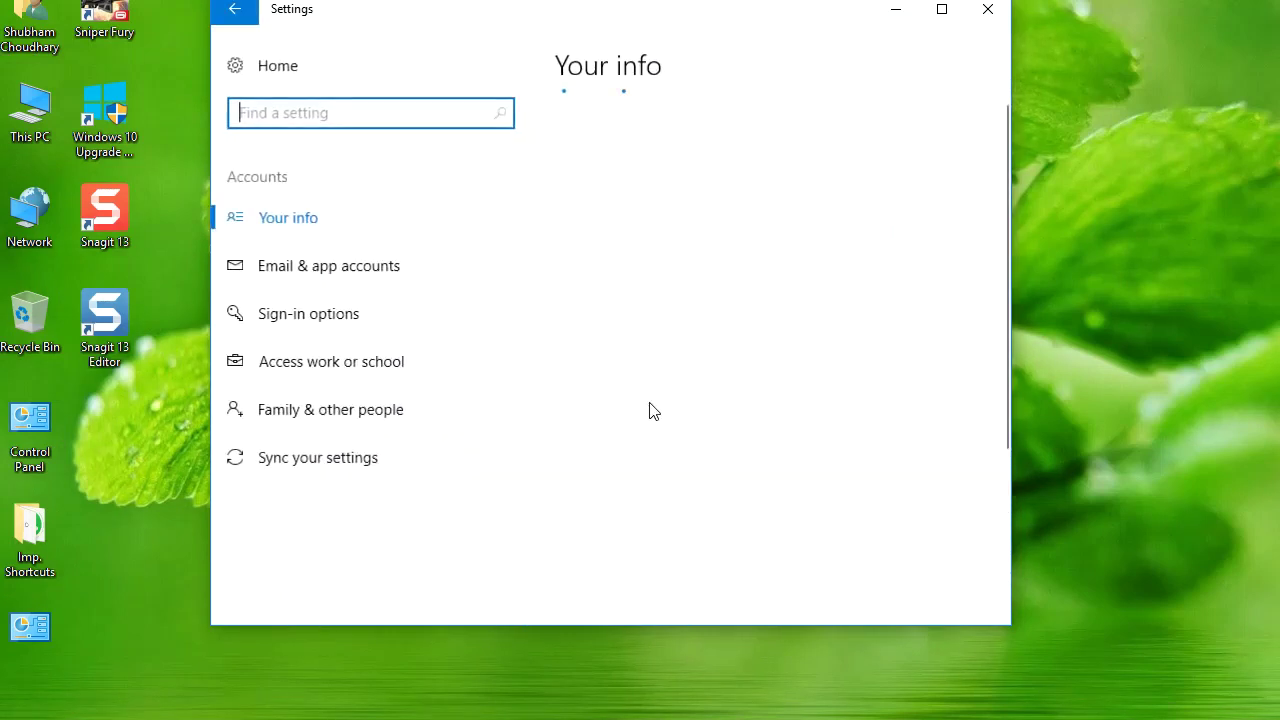
click(625, 459)
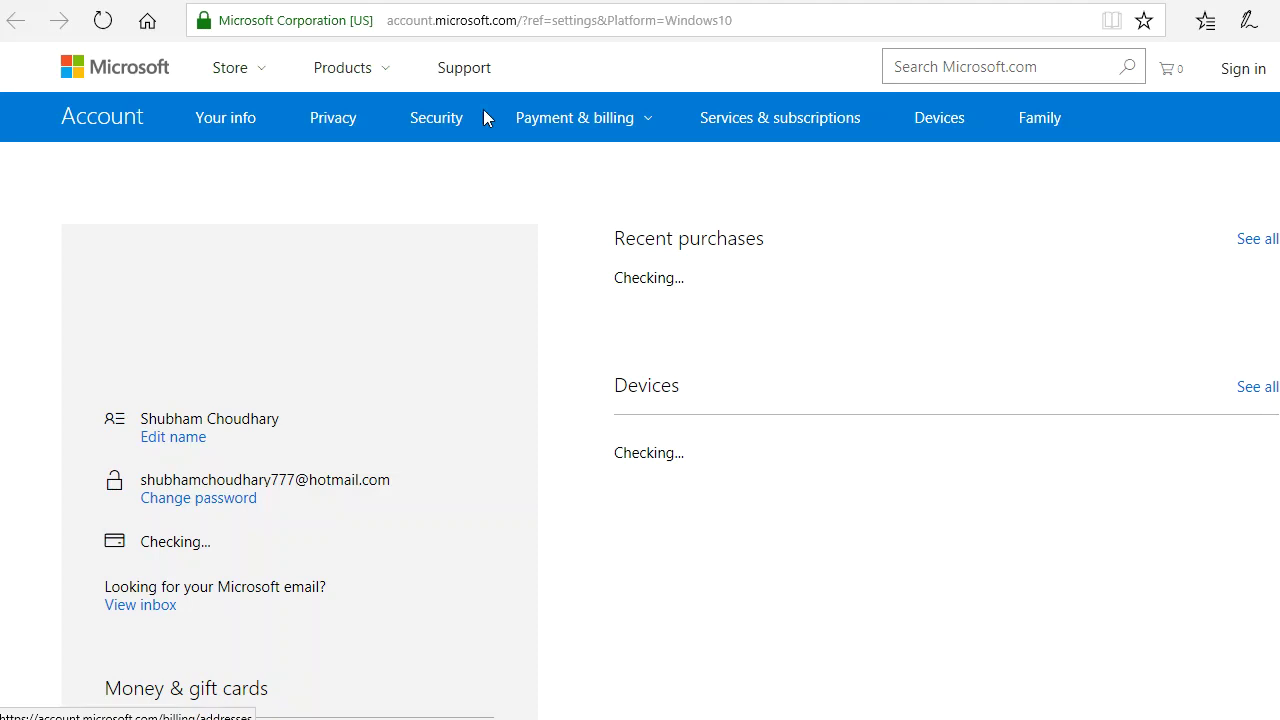
- On the account's Privacy page, open 'Apps and services that can access your data' and sign in
click(540, 117)
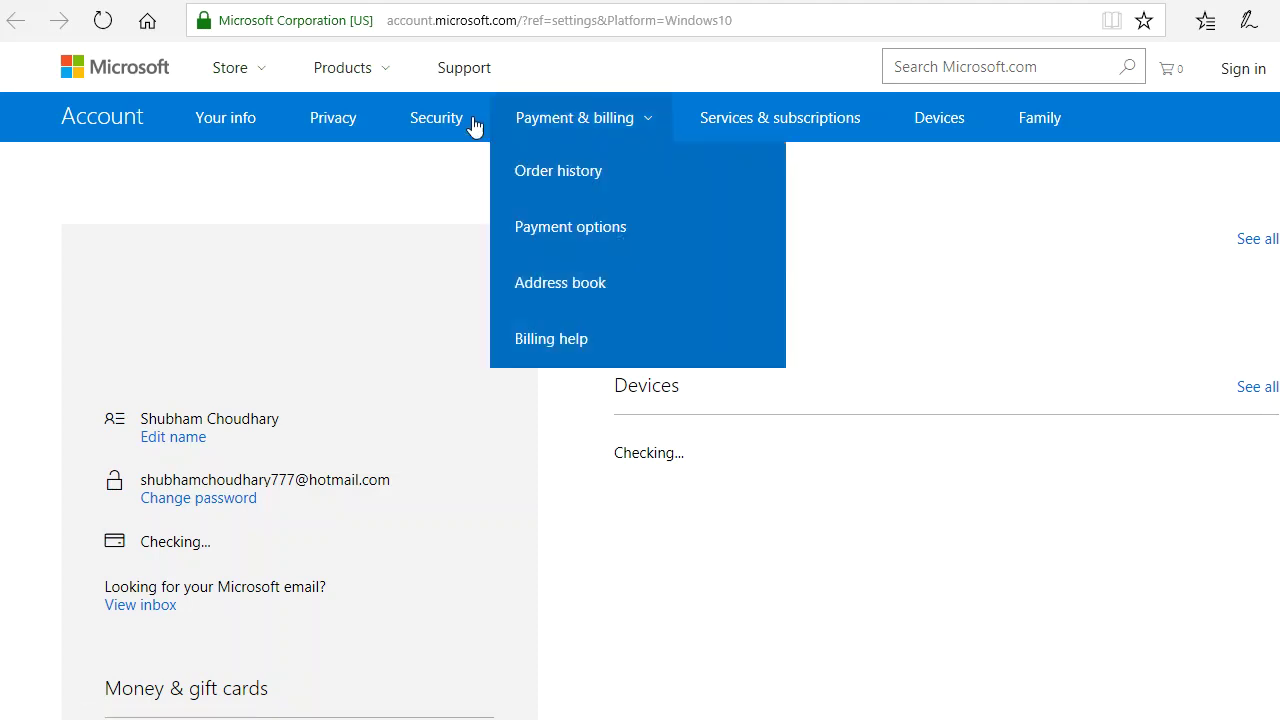
click(340, 126)
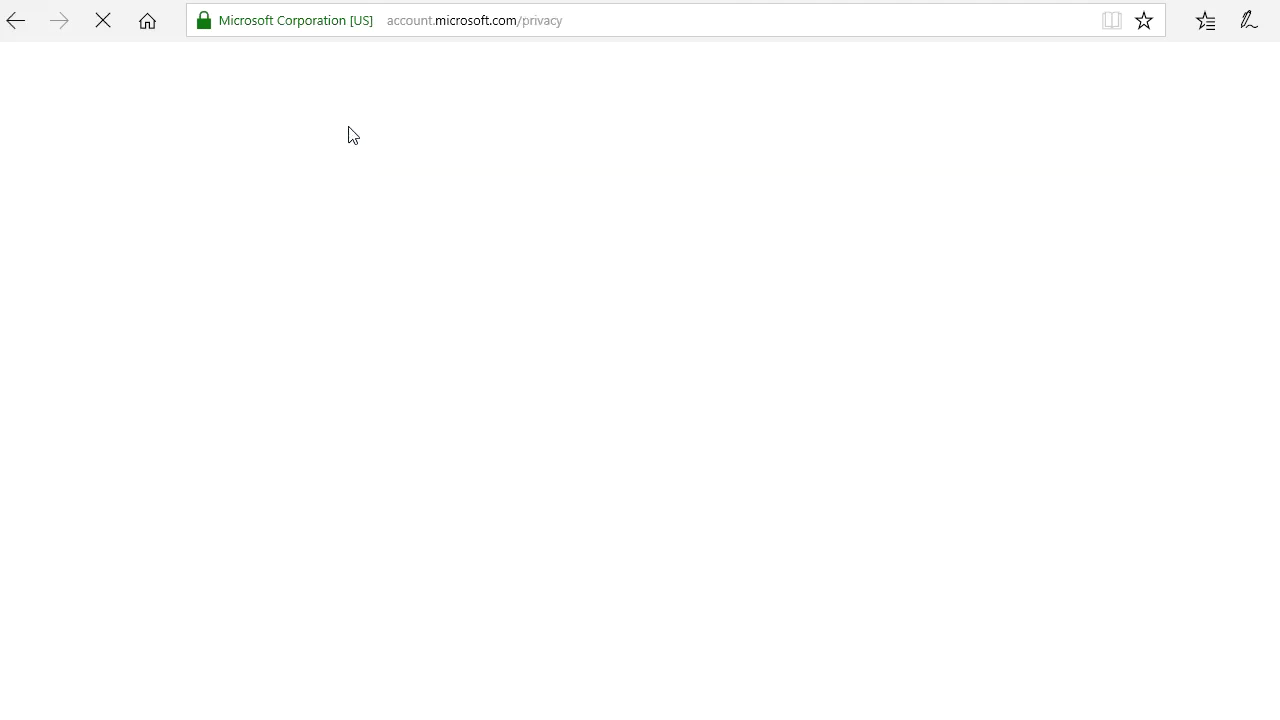
click(575, 117)
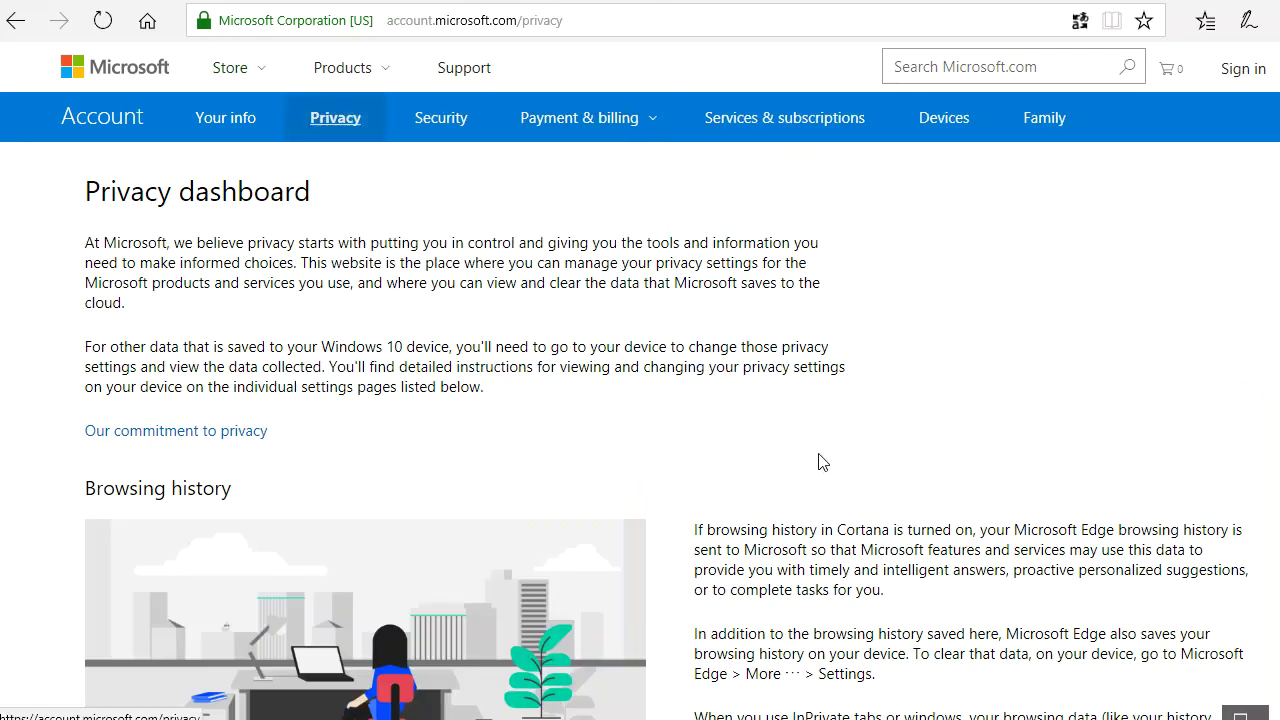
scroll(800, 450, down, 15)
scroll(777, 398, up, 2)
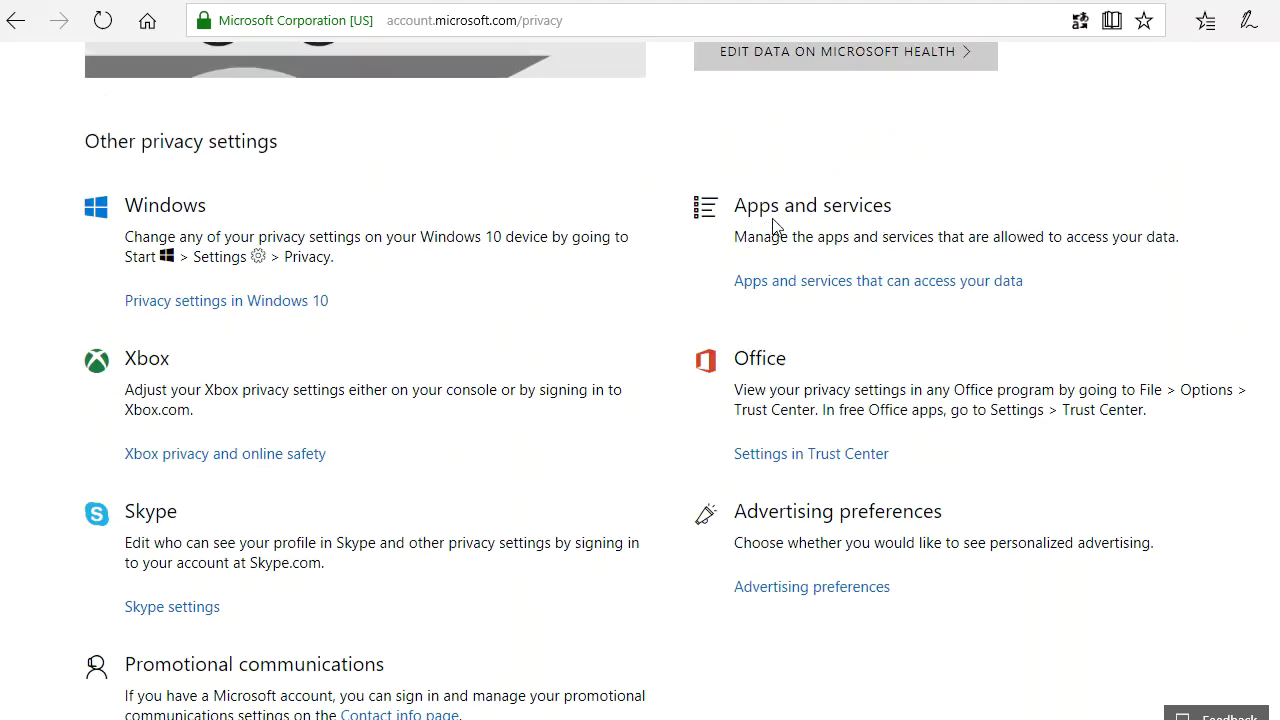
scroll(848, 289, up, 1)
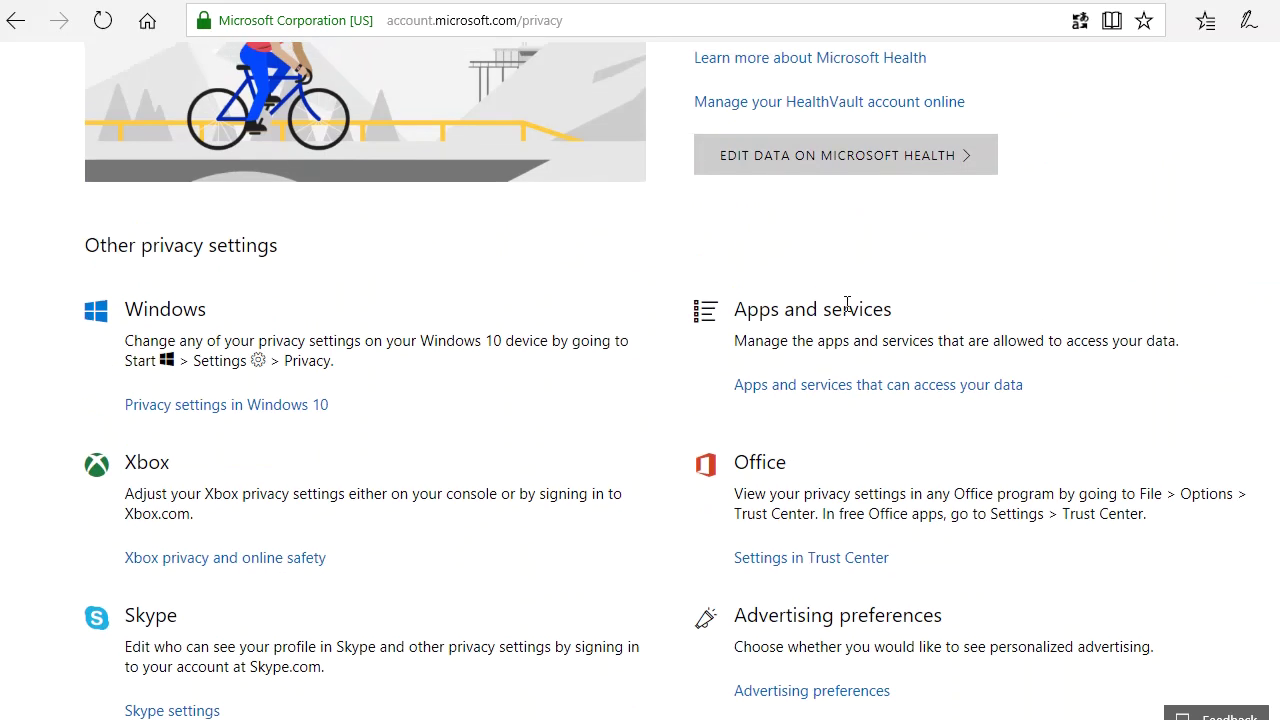
click(864, 390)
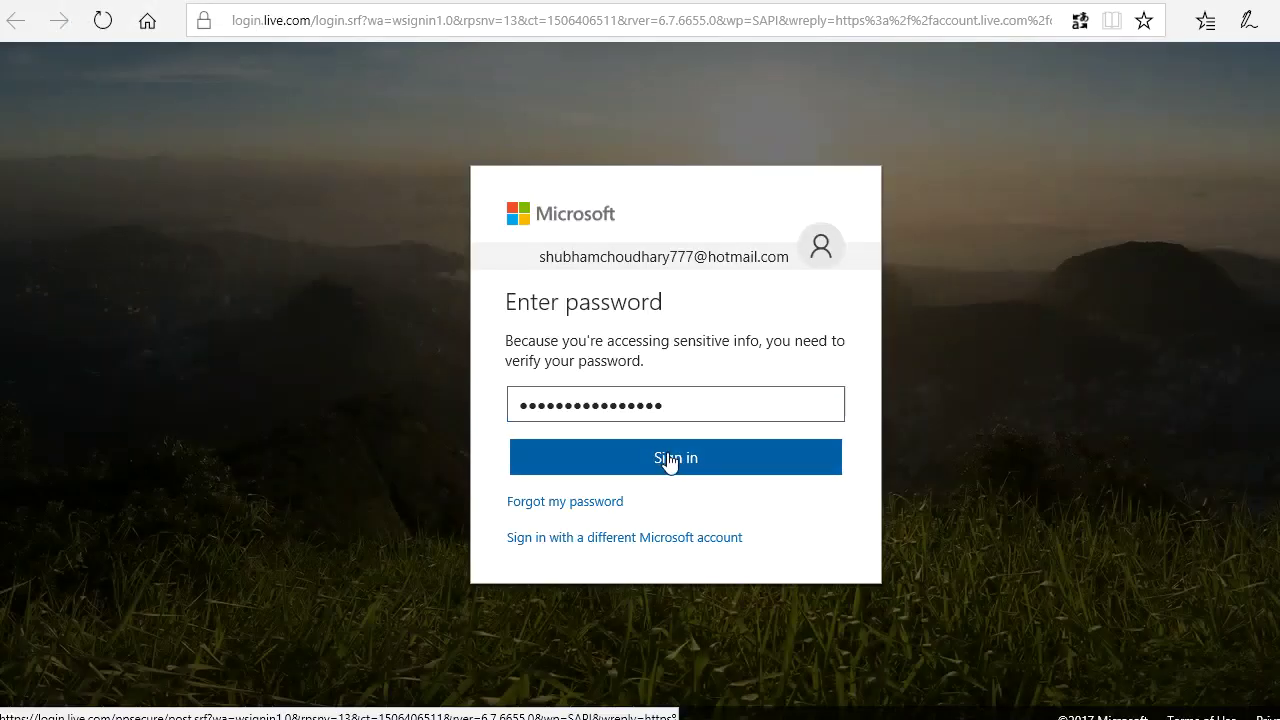
click(666, 458)
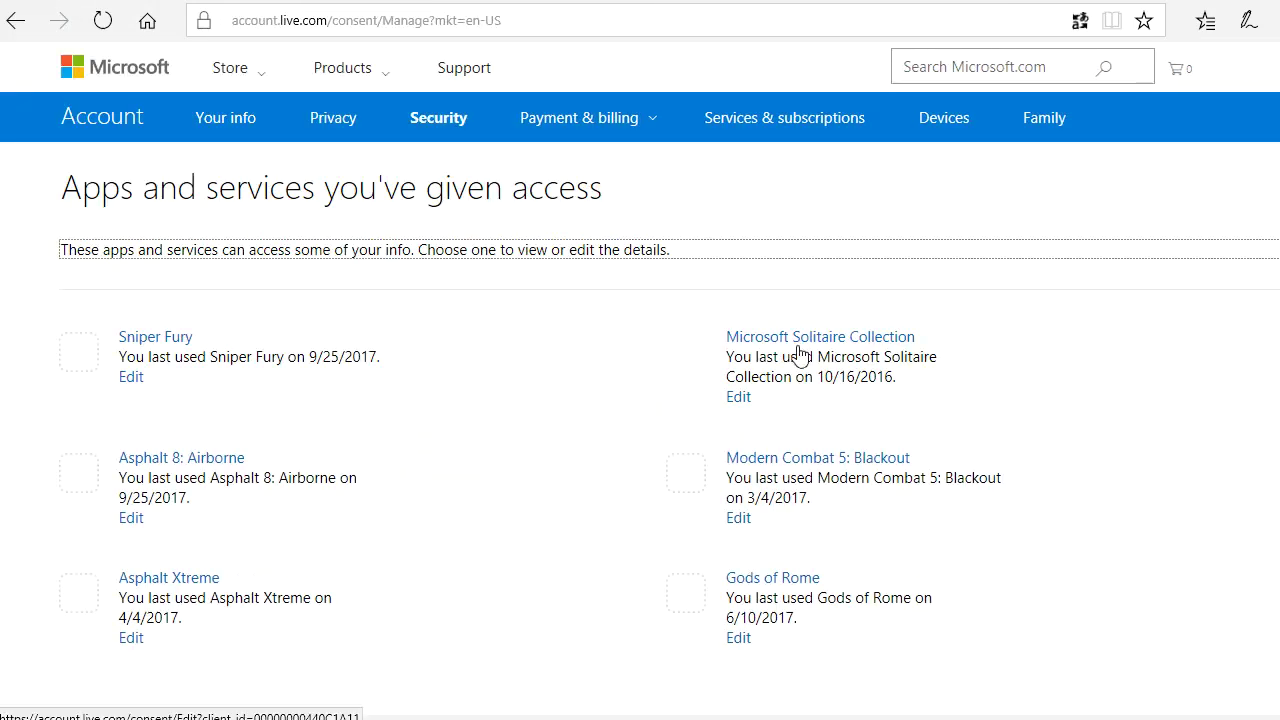
- Remove Asphalt 8: Airborne's permissions from the account's authorized apps list
scroll(223, 452, down, 1)
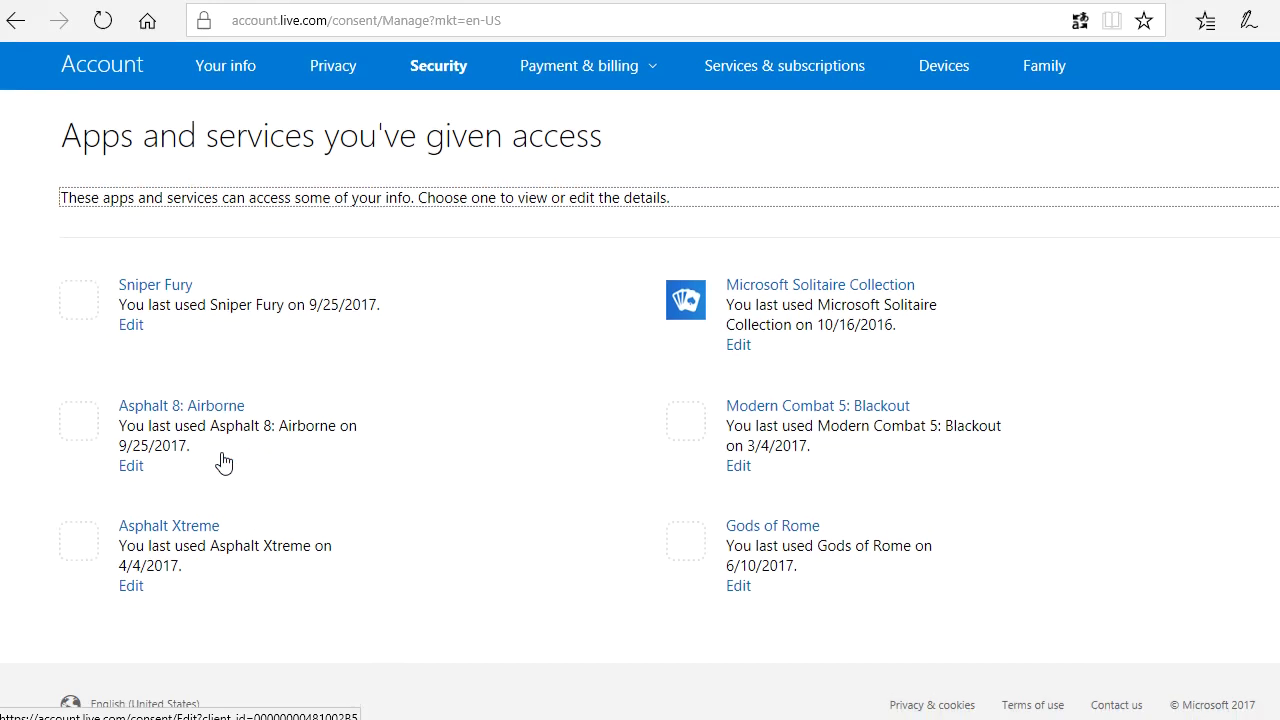
click(197, 418)
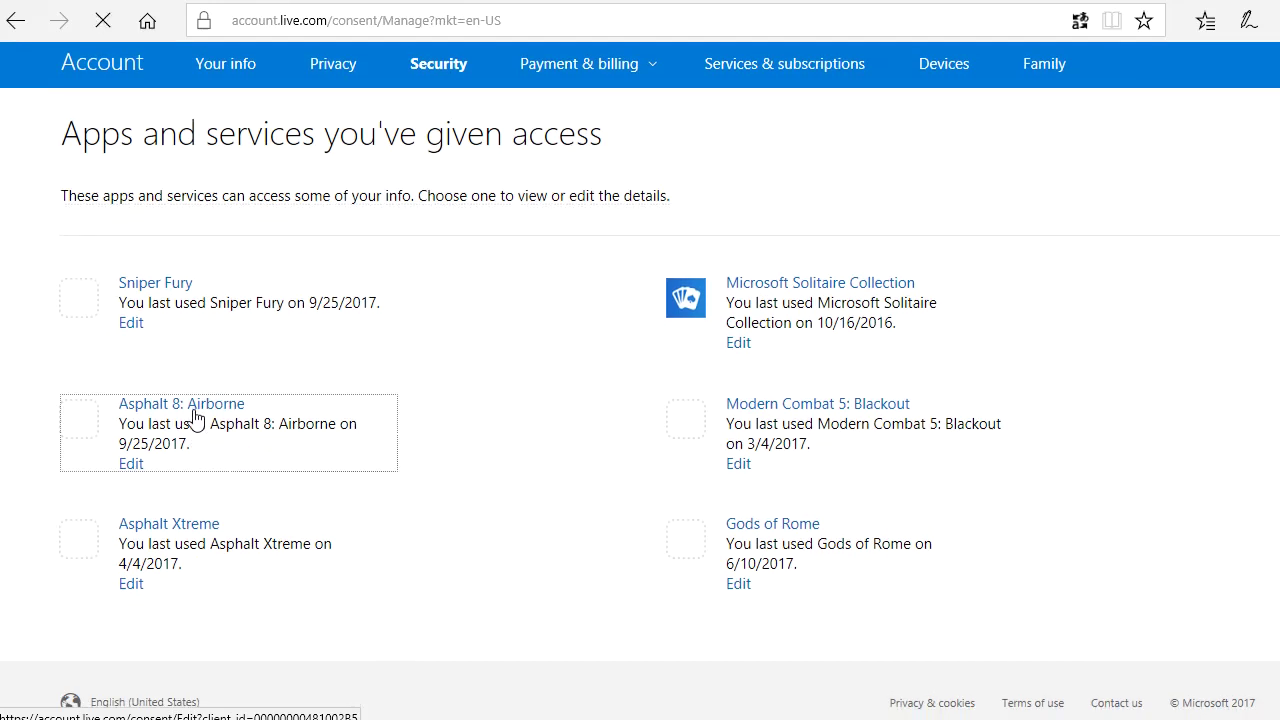
click(197, 463)
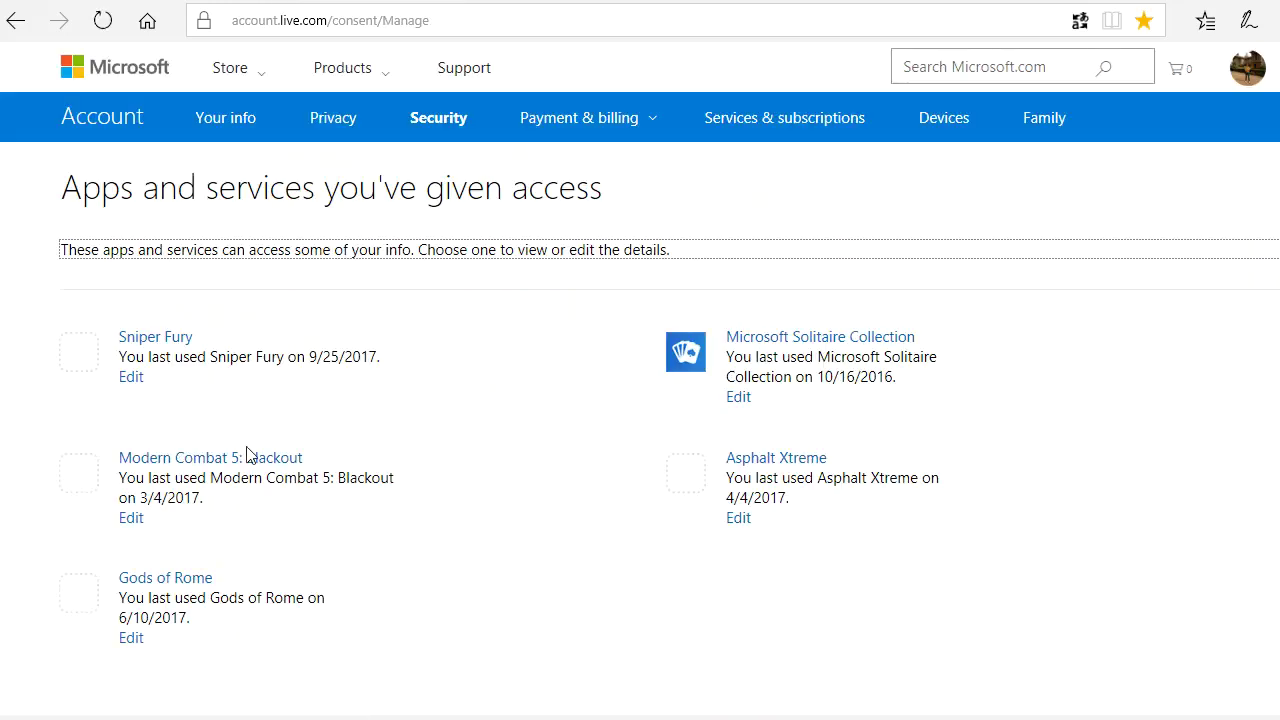
scroll(771, 486, down, 1)
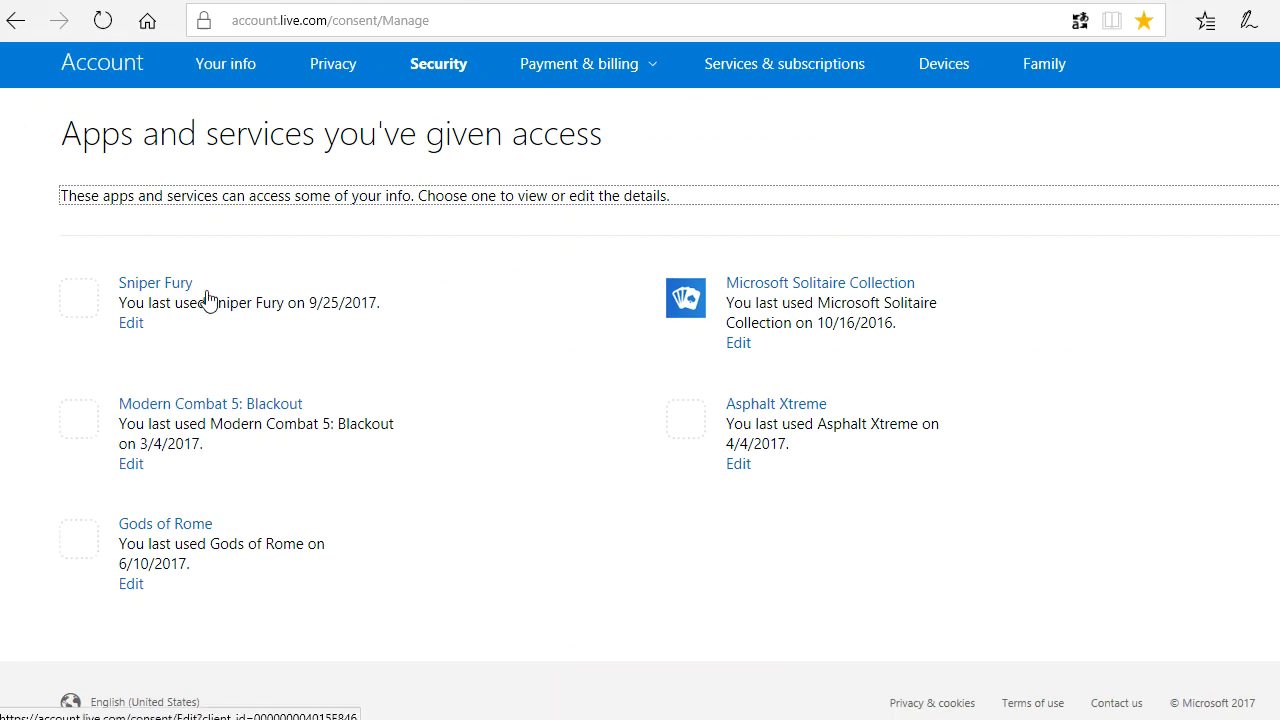
scroll(478, 546, up, 1)
scroll(359, 461, down, 1)
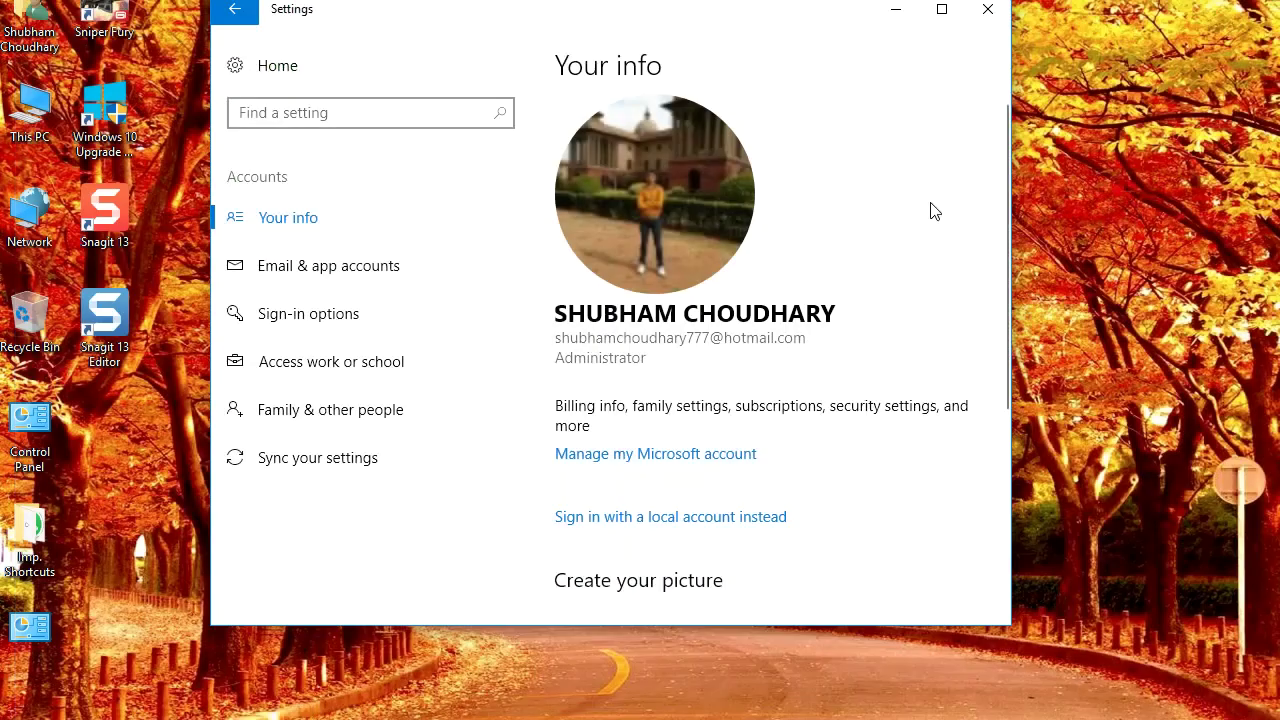
- Close Settings, relaunch Asphalt 8: Airborne from Start, and right-click its Start tile
click(977, 25)
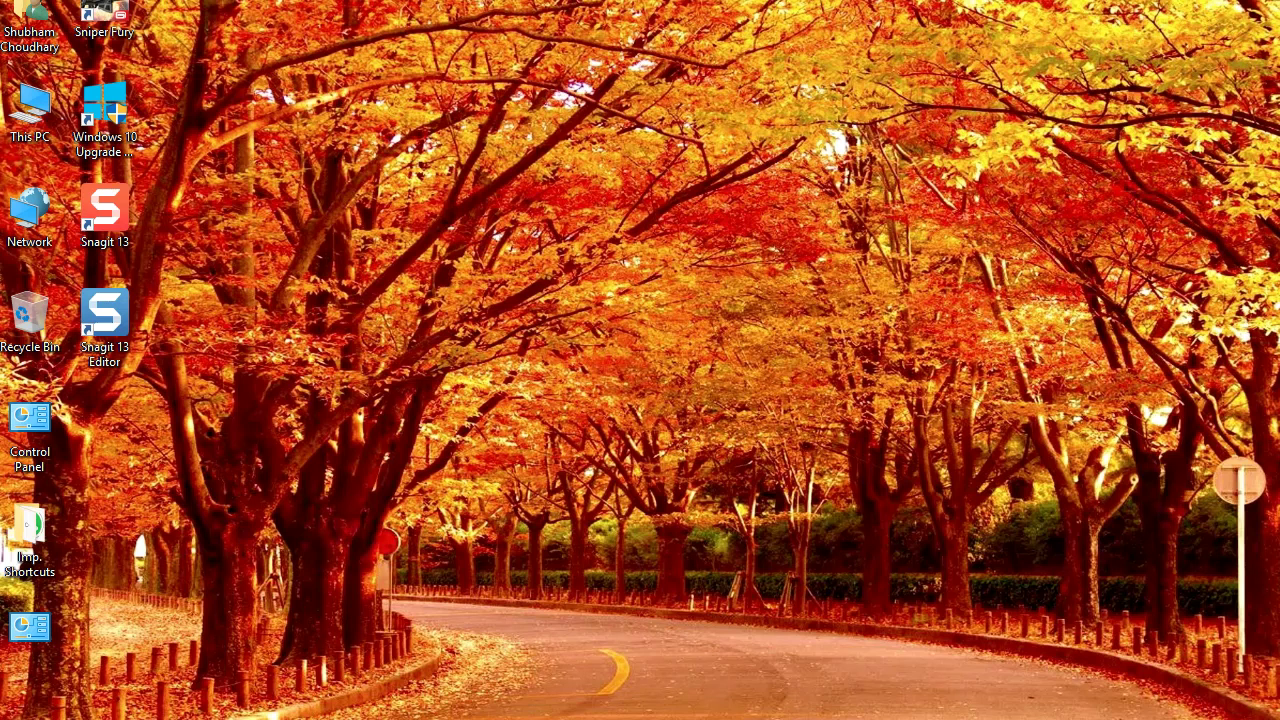
key(super)
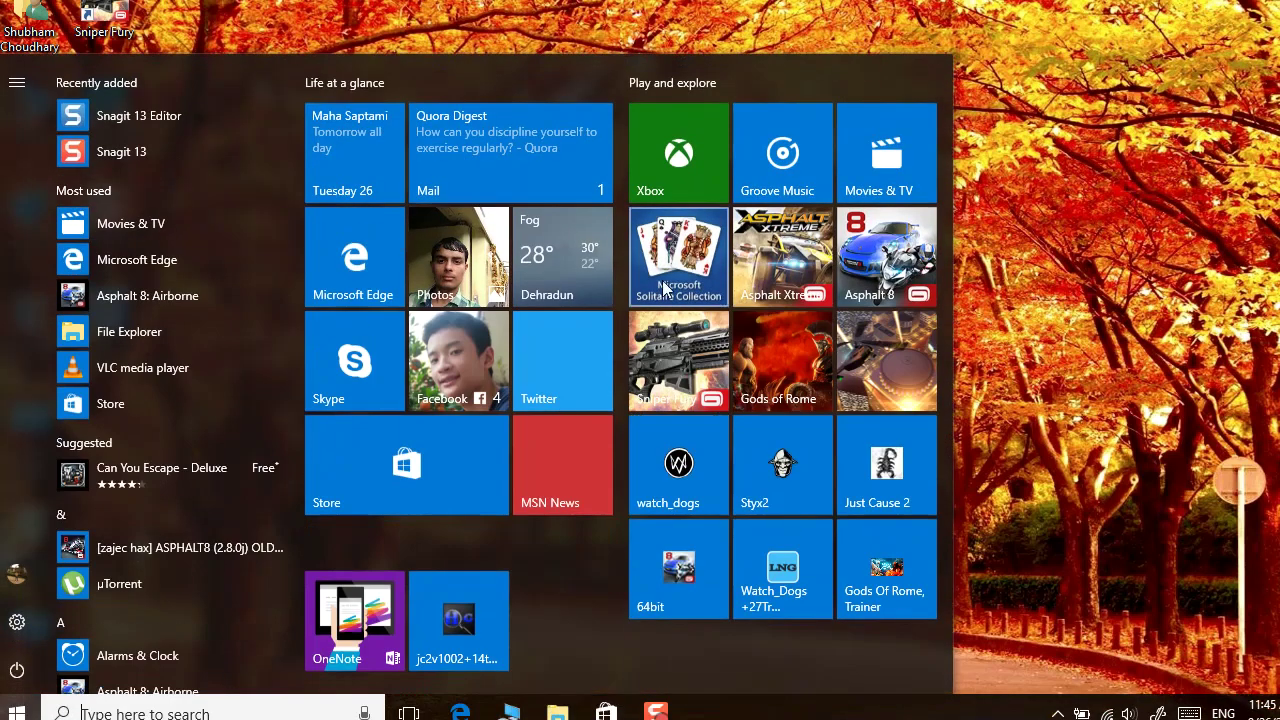
click(880, 260)
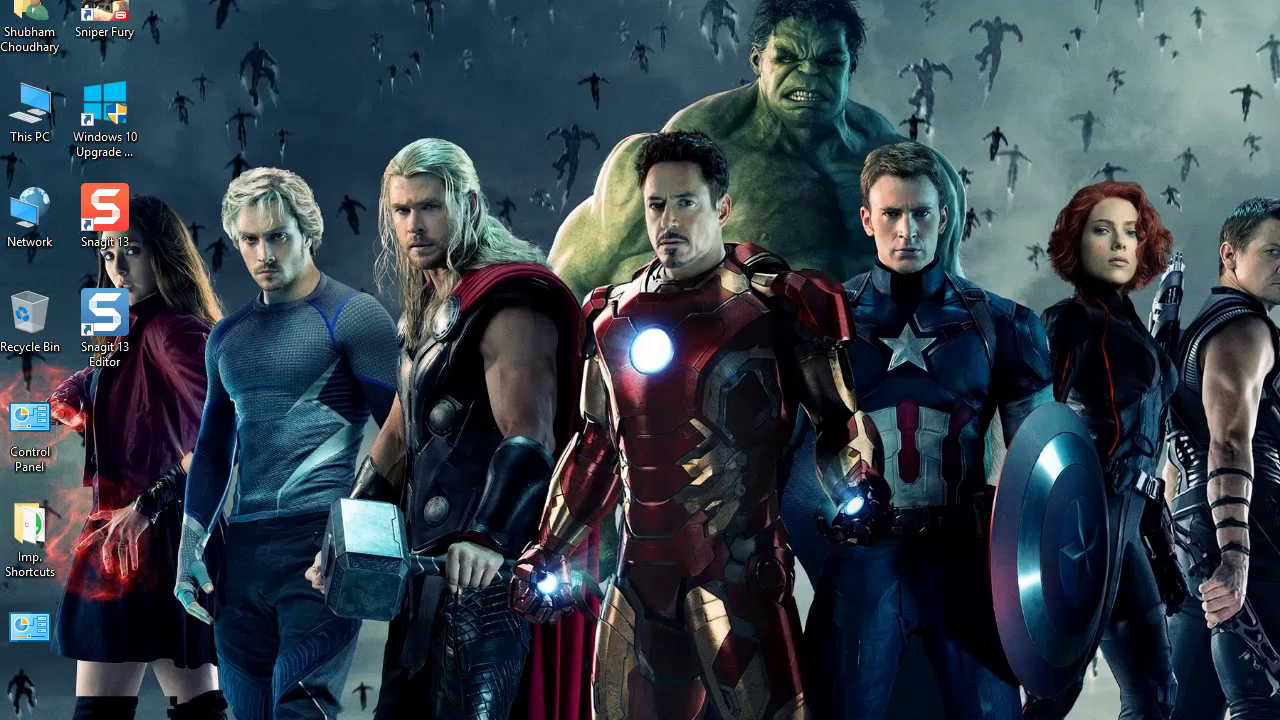
key(super)
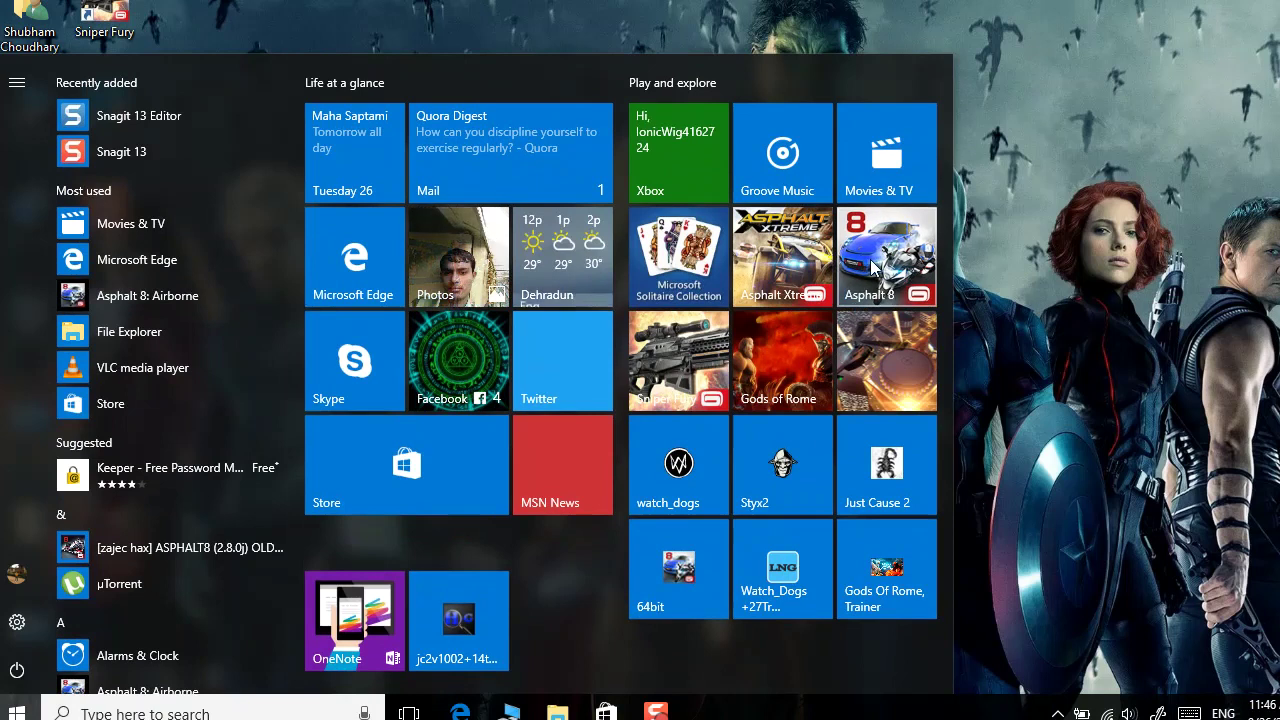
right_click(897, 246)
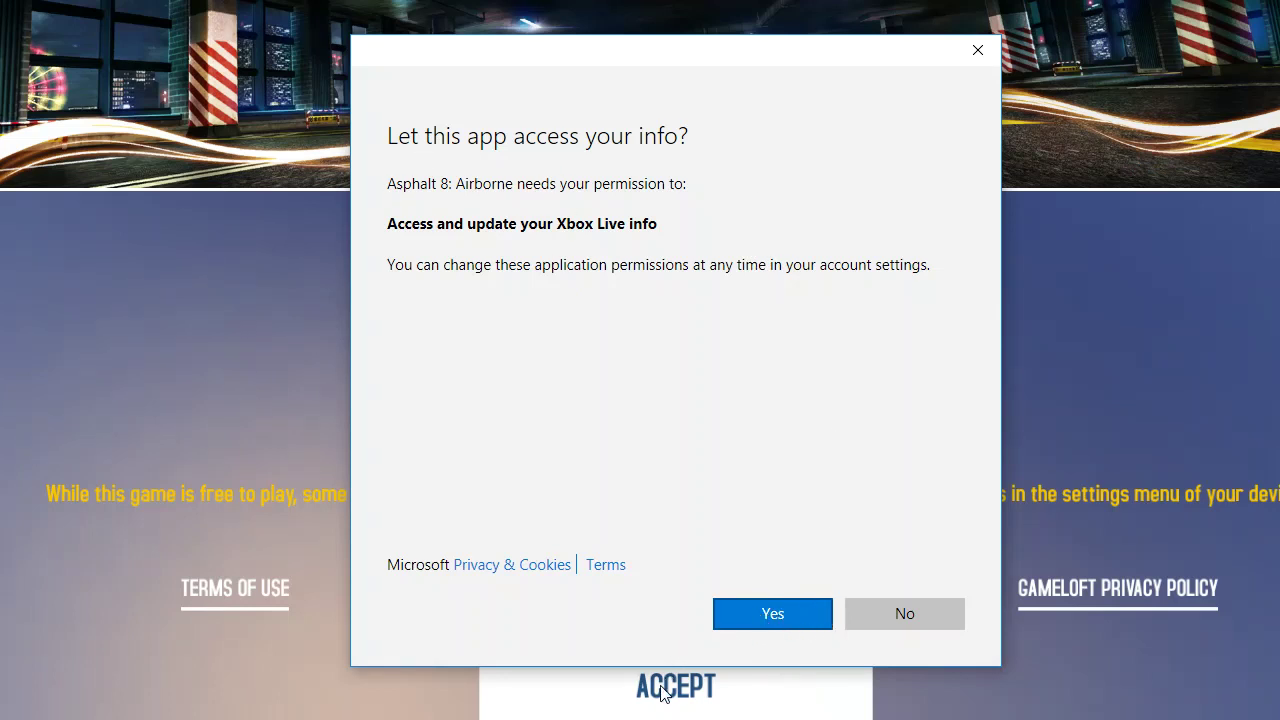
- Choose Yes to let Asphalt 8: Airborne access Xbox Live info
key(Return)
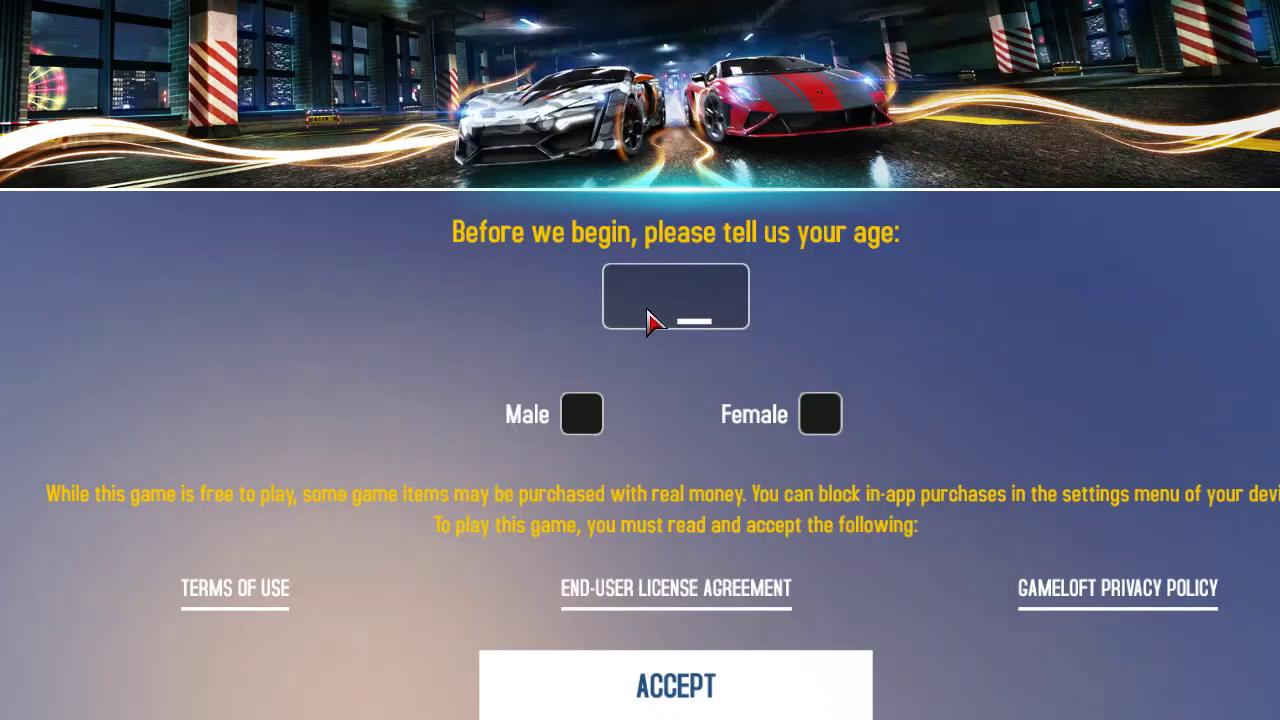
- Enter age 19, select Male, accept, and decline toast notifications
text(19)
click(581, 413)
click(663, 662)
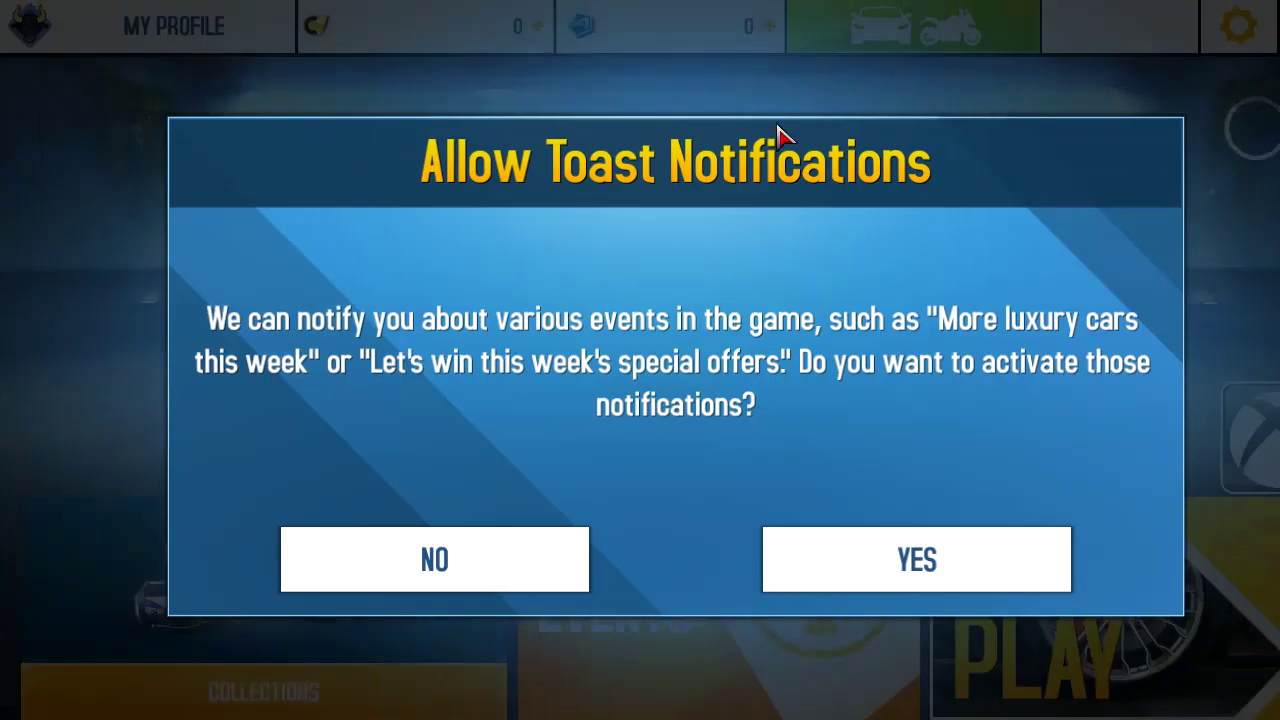
click(370, 587)
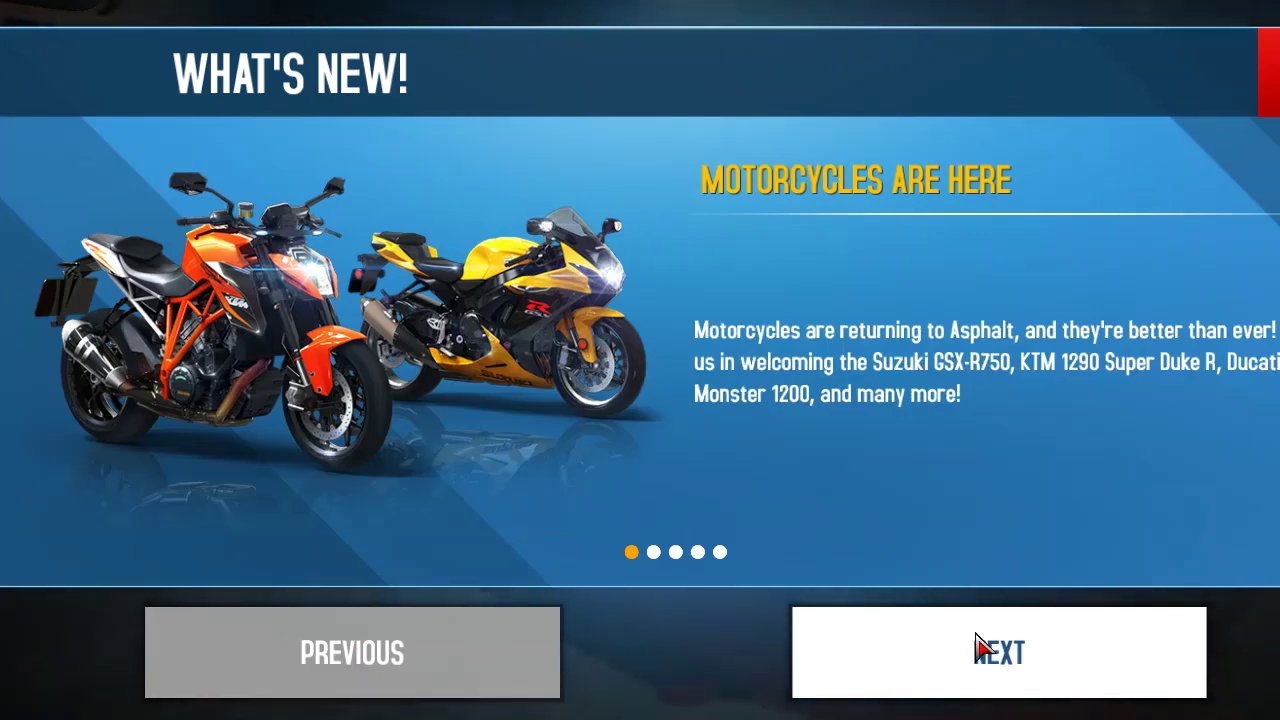
- Click through and dismiss the What's New pages
click(985, 650)
click(1000, 651)
click(1000, 651)
click(999, 655)
click(997, 668)
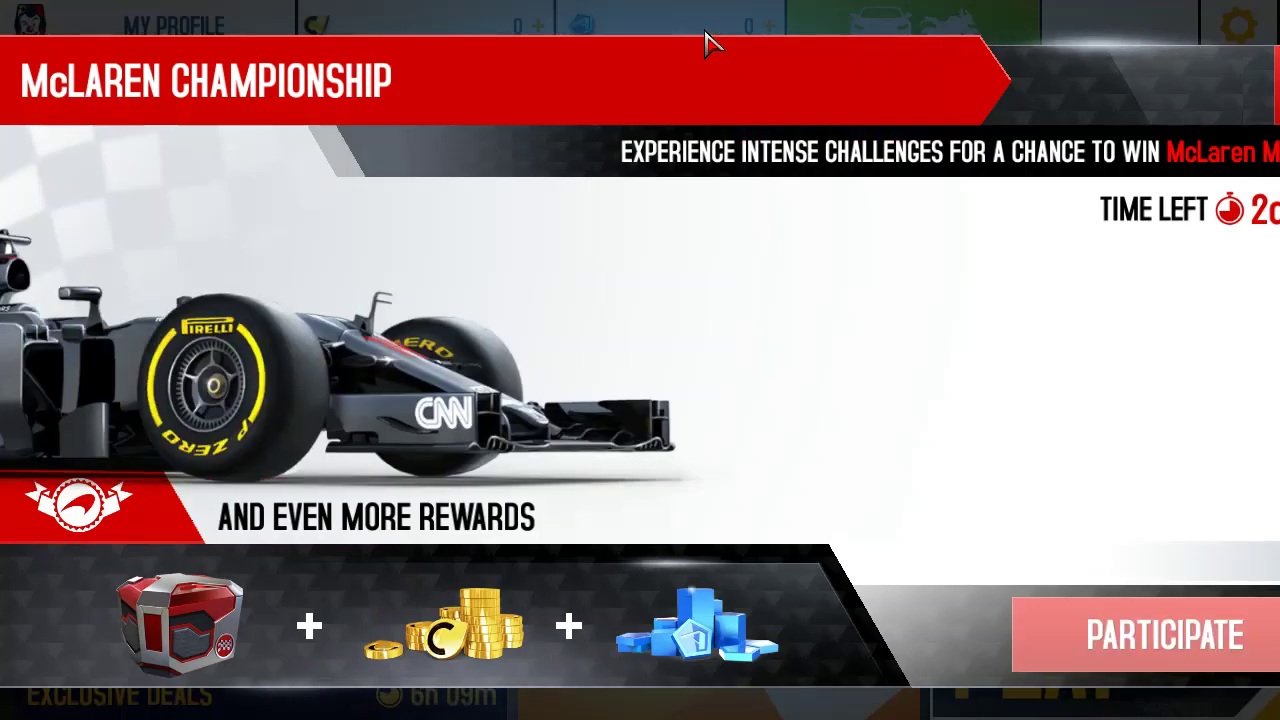
- Join the McLaren Championship and click through its tutorial to the end
click(1010, 628)
click(980, 640)
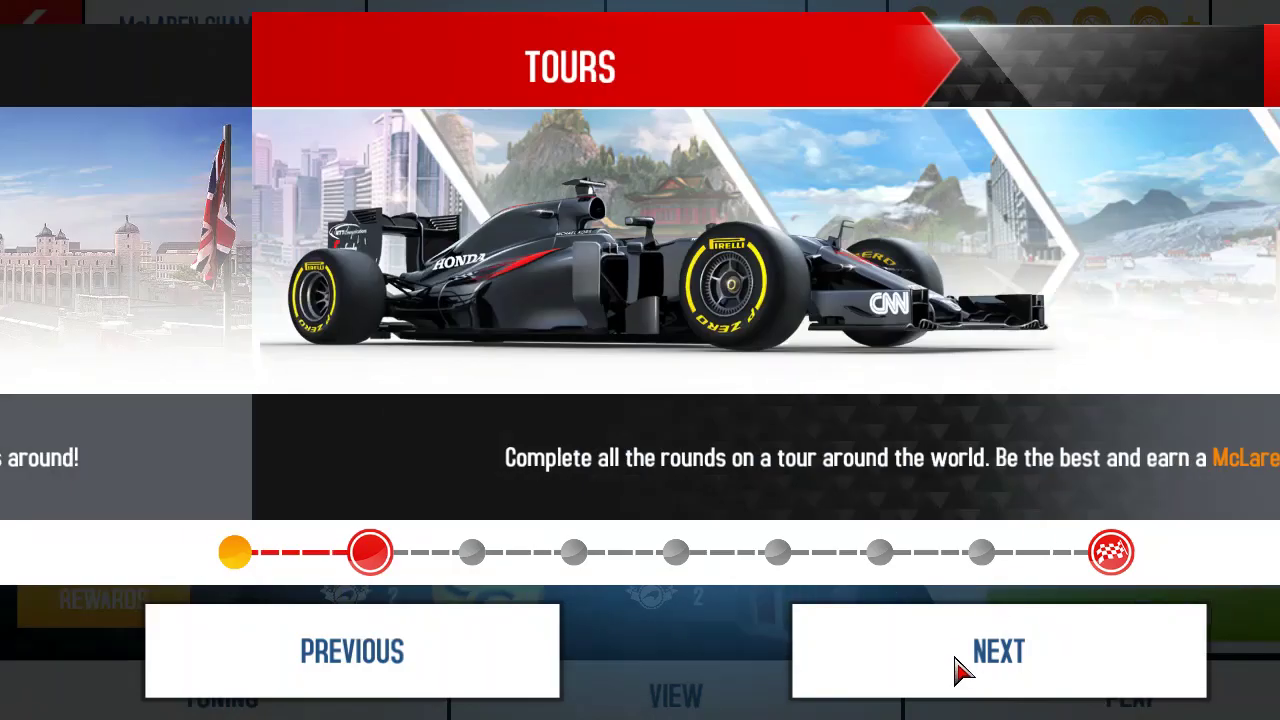
click(962, 668)
click(964, 666)
click(966, 663)
click(975, 660)
click(980, 657)
click(980, 658)
click(980, 660)
click(980, 660)
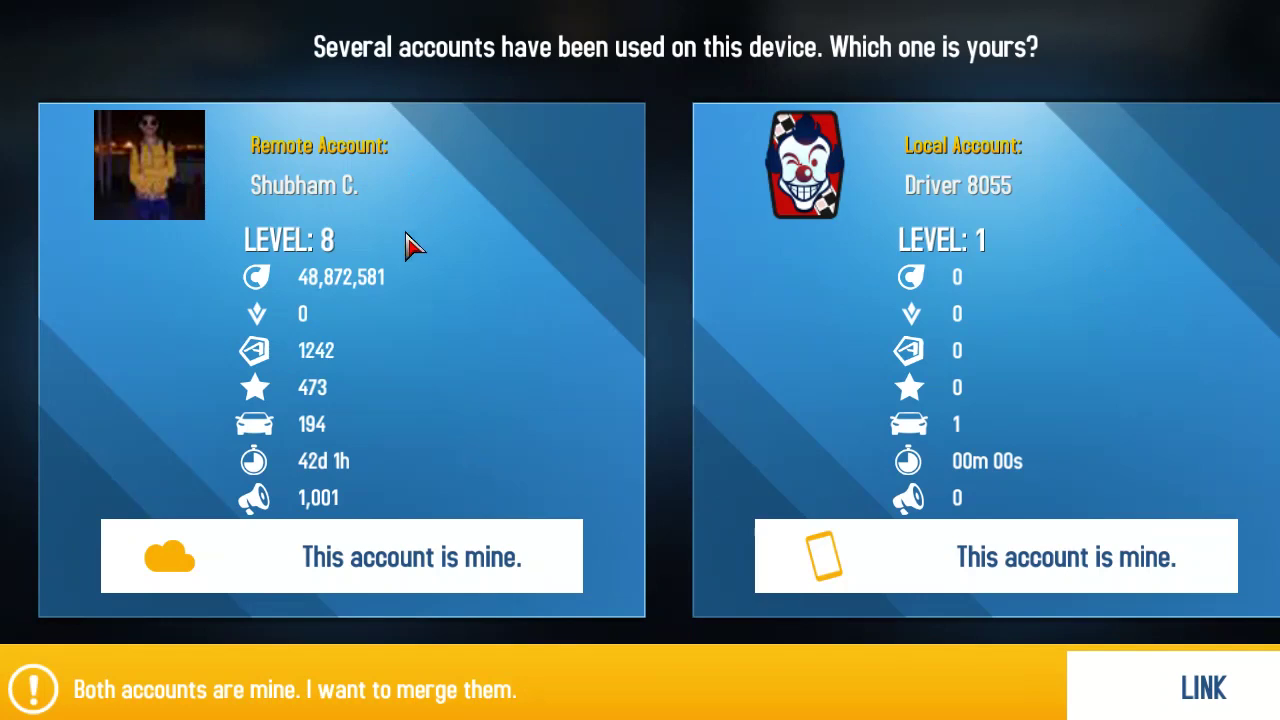
- Link the accounts, keeping the Level 8 remote account's data and discarding local progress
click(370, 567)
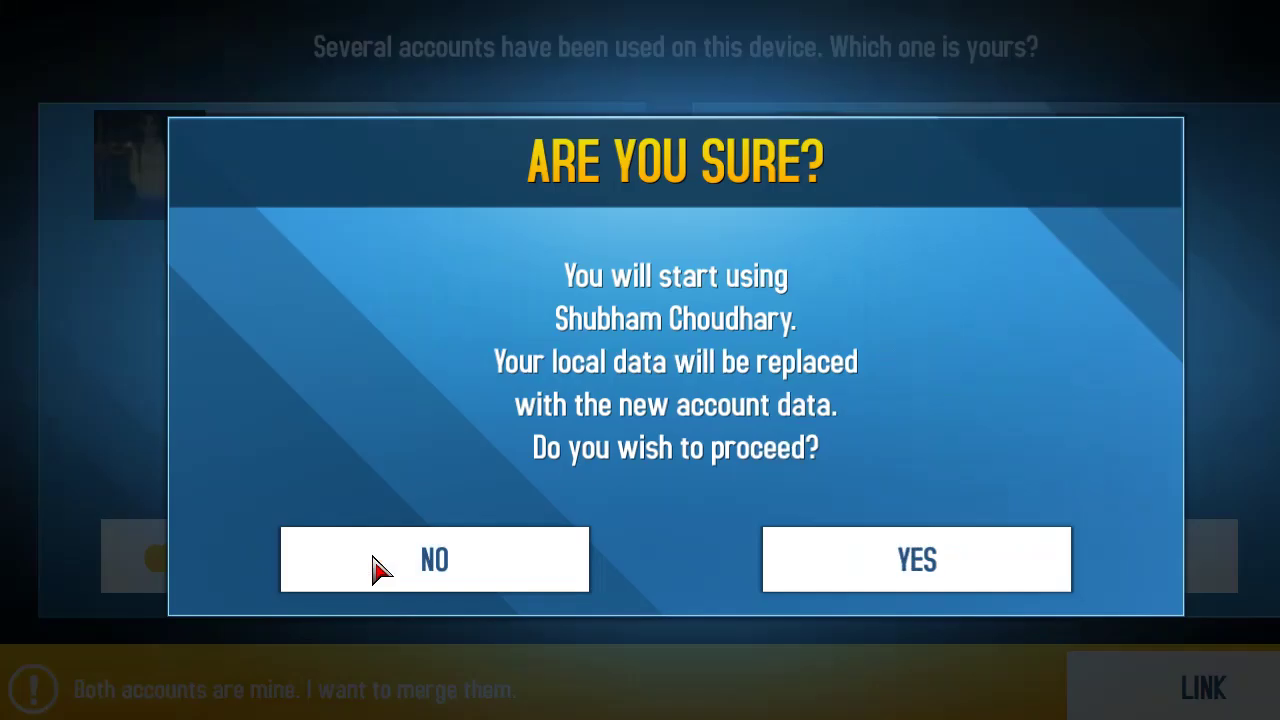
click(470, 578)
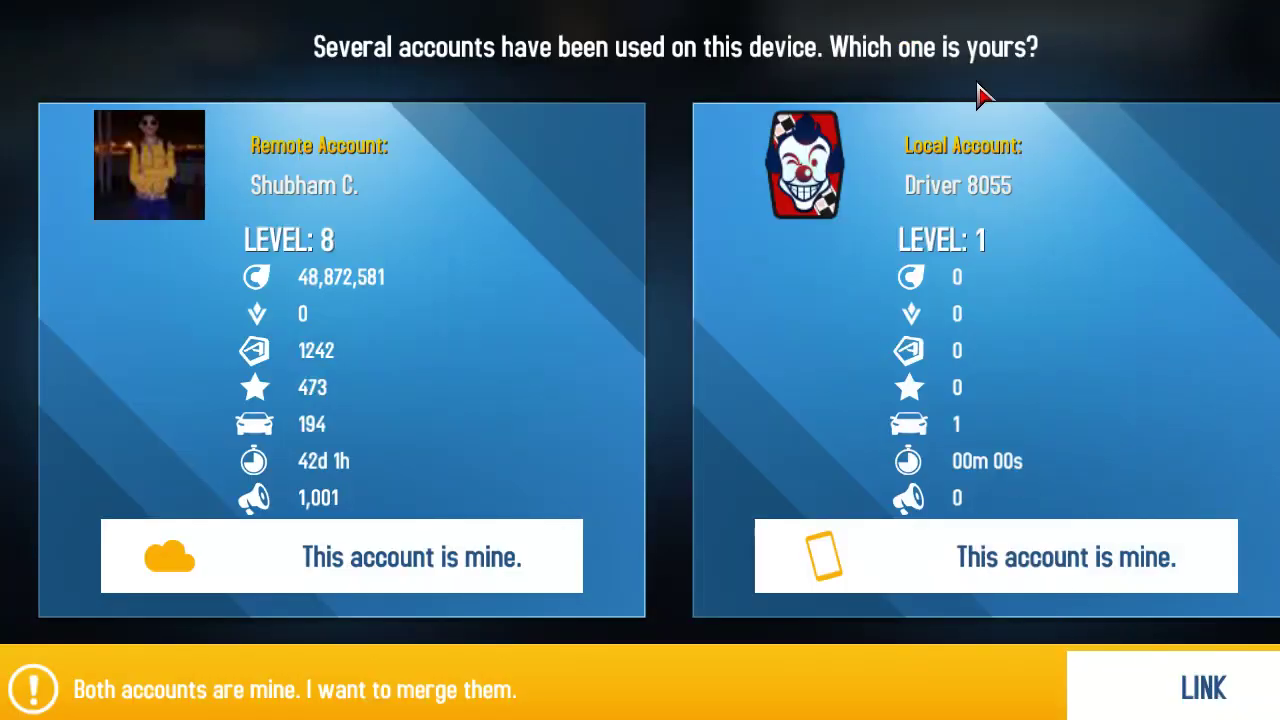
click(1160, 684)
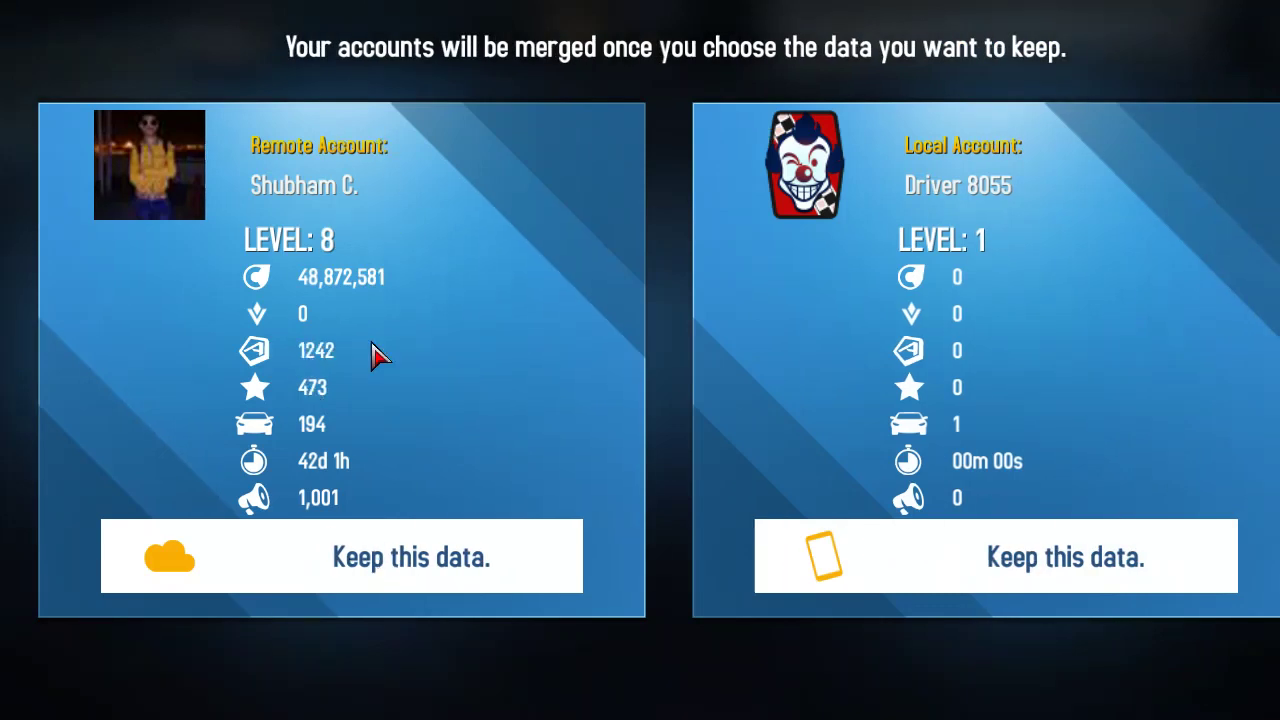
click(402, 558)
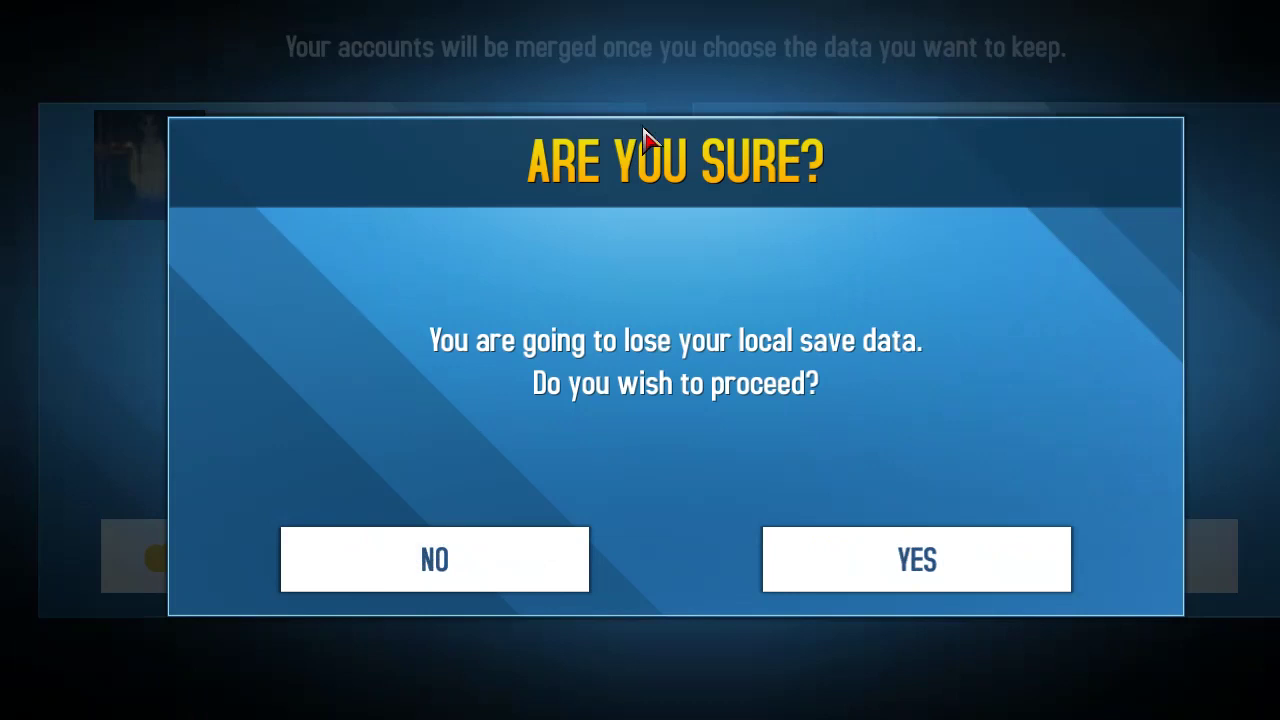
click(894, 566)
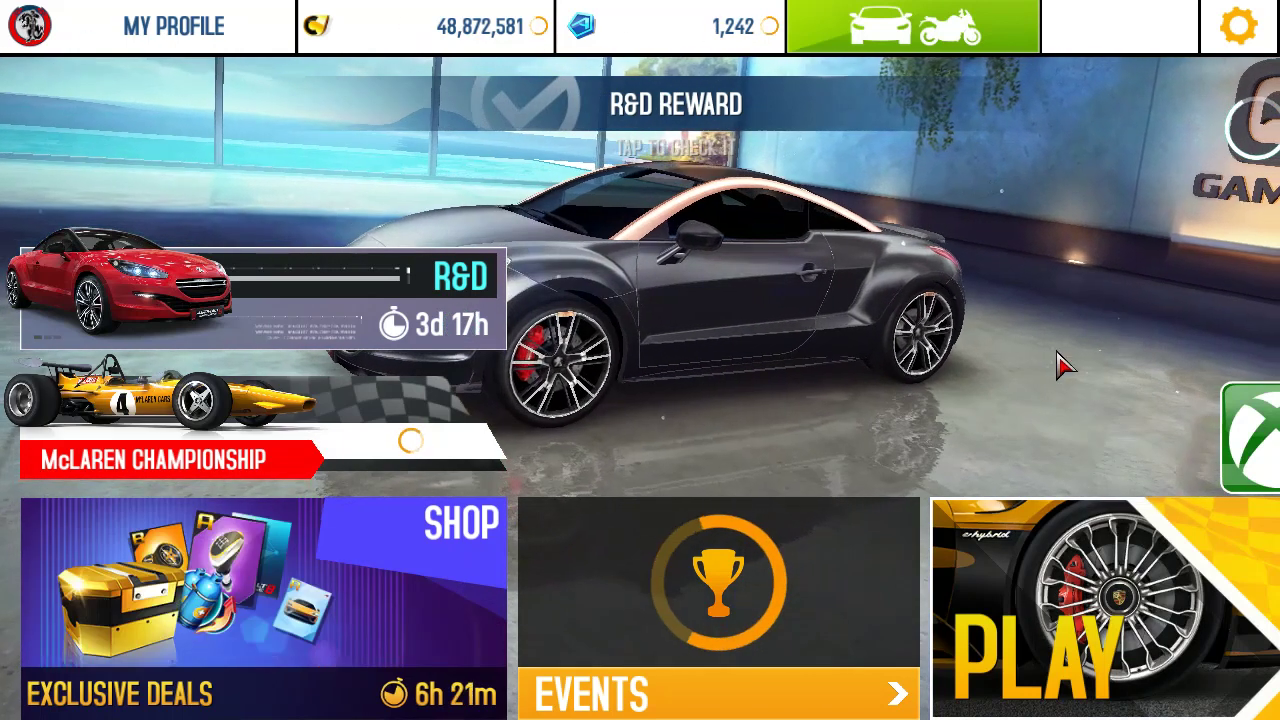
- Check the Xbox achievements, return, and continue past the time-limited events introduction popup
click(1274, 429)
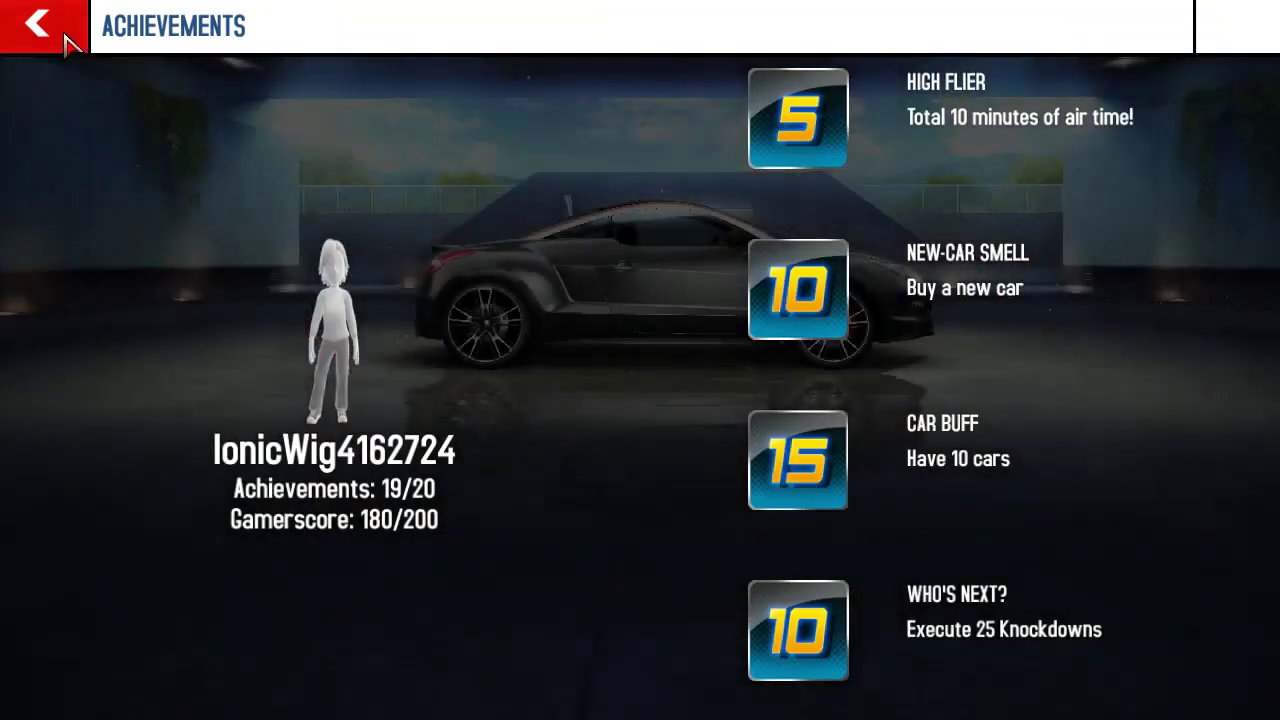
click(37, 22)
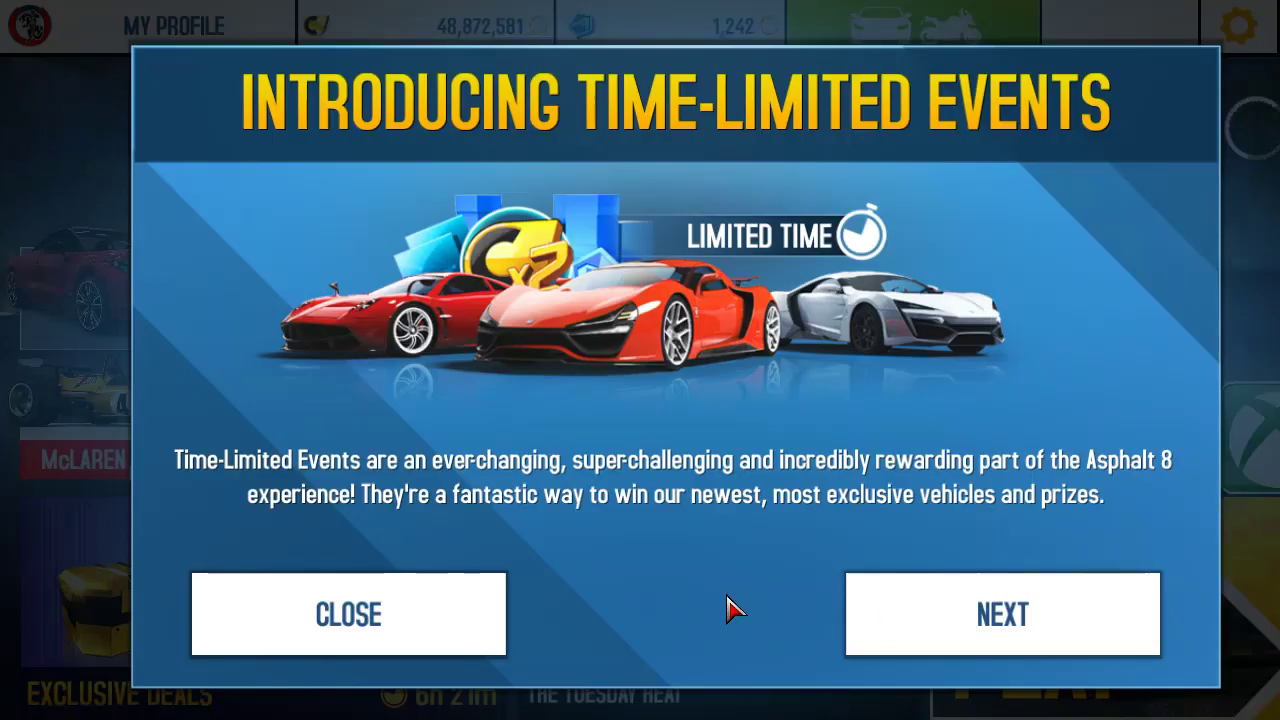
click(1074, 606)
- Complete the EVENTS tutorial for The Tuesday Heat and return to the main menu
click(648, 590)
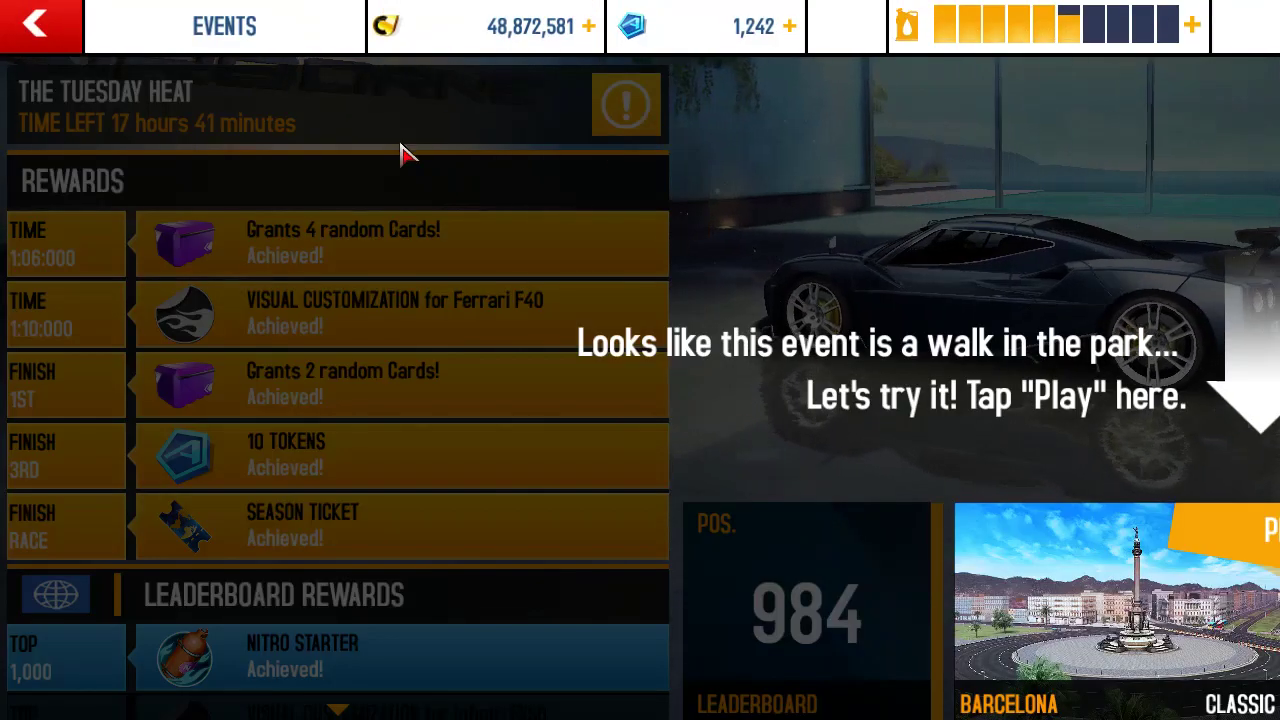
click(1252, 540)
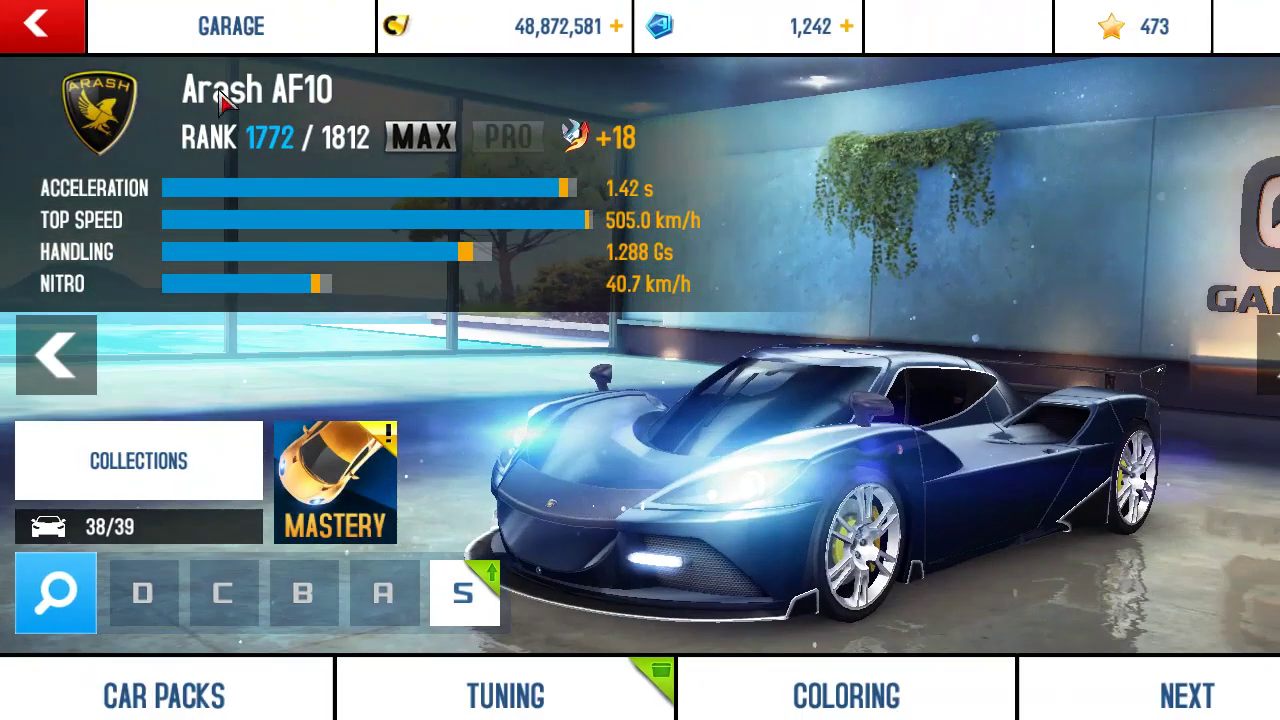
click(65, 40)
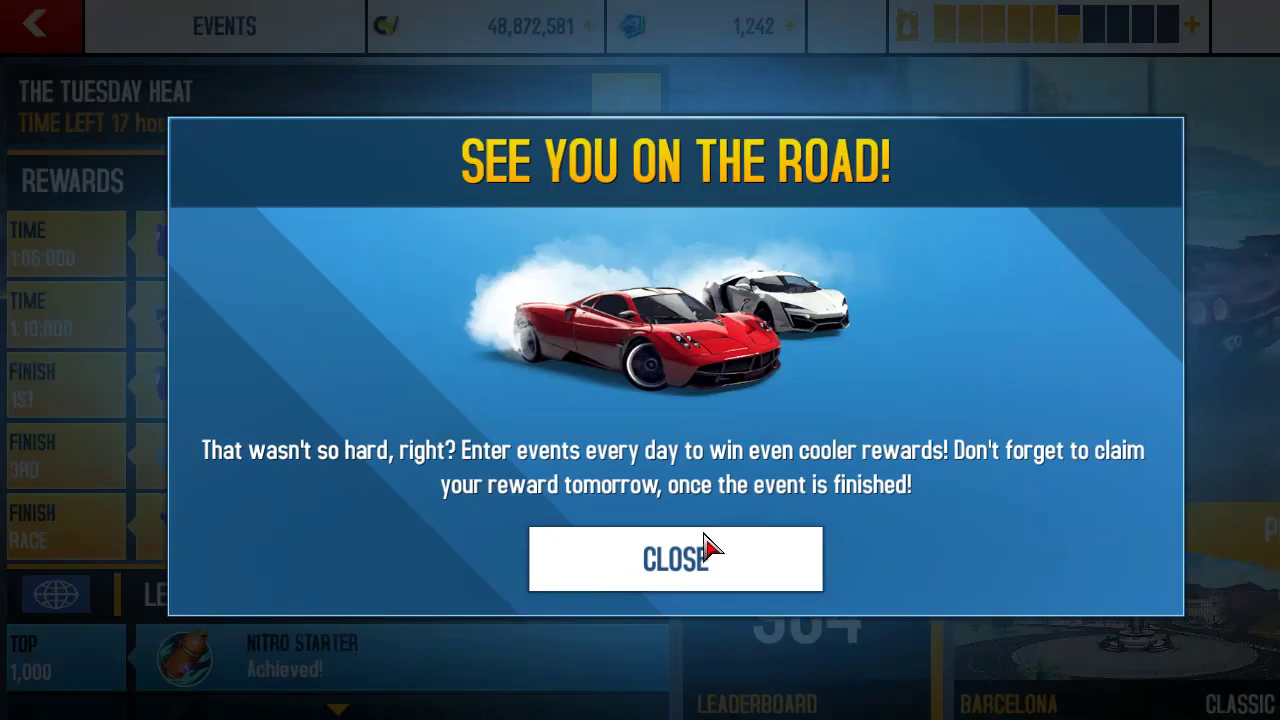
click(707, 548)
click(62, 33)
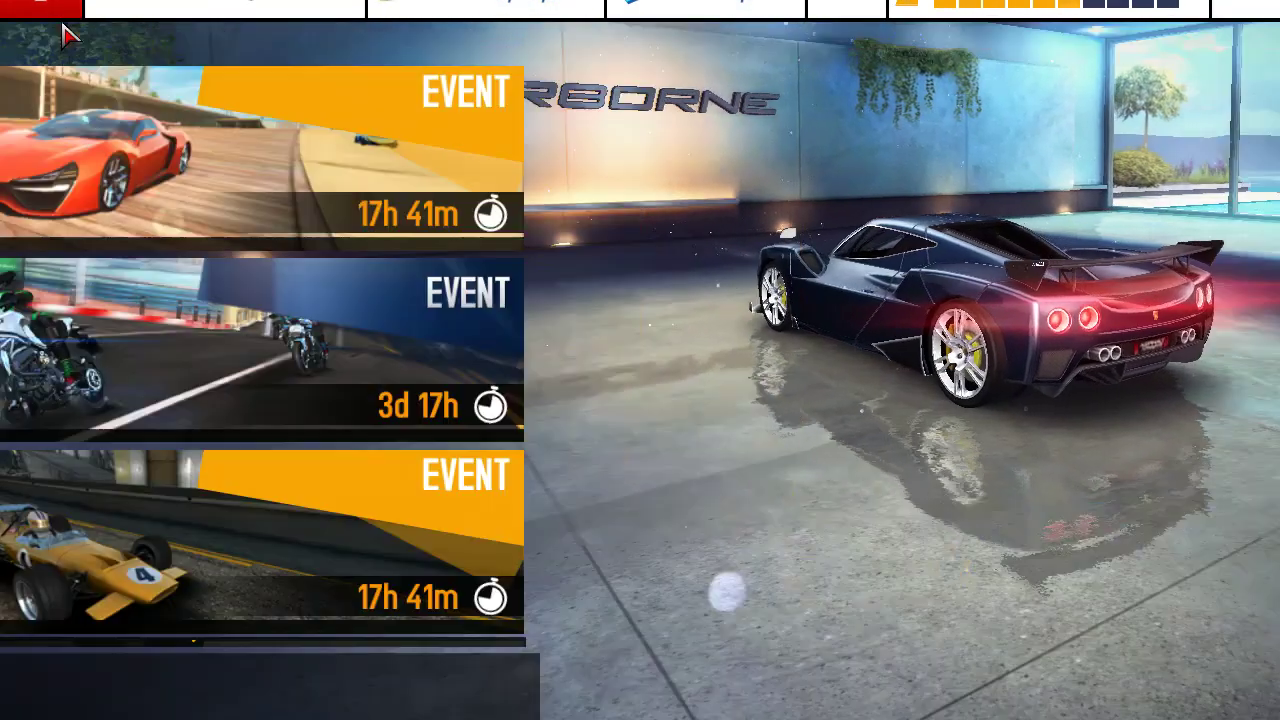
click(71, 40)
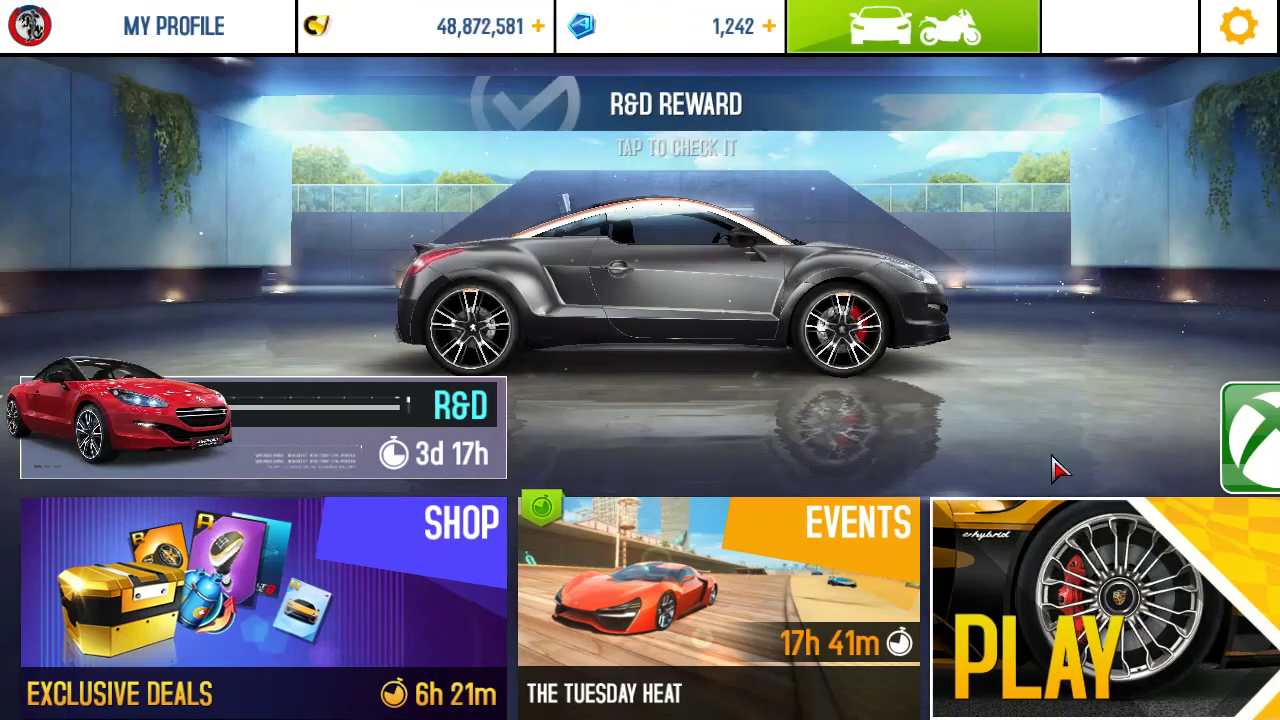